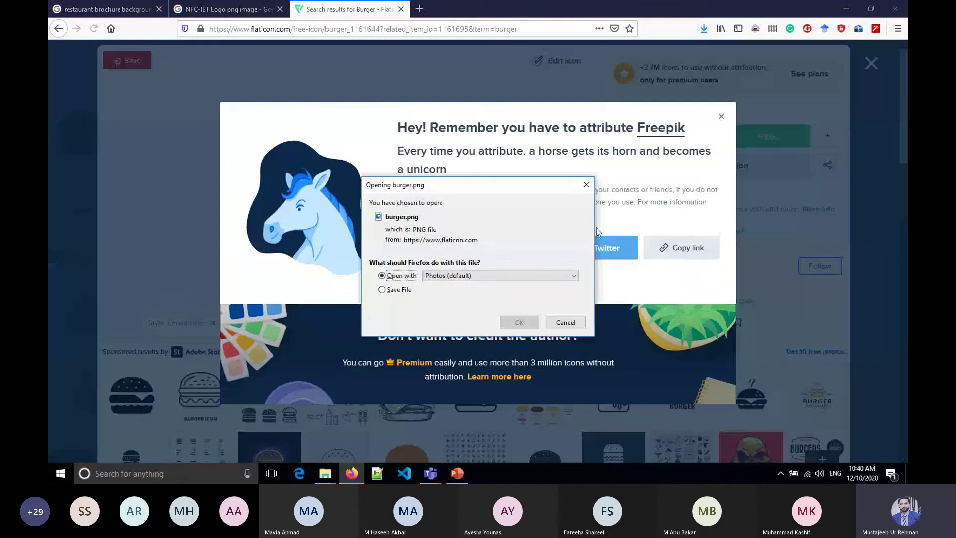
Save the burger.png download to disk and check it in the browser's download list
click(405, 294)
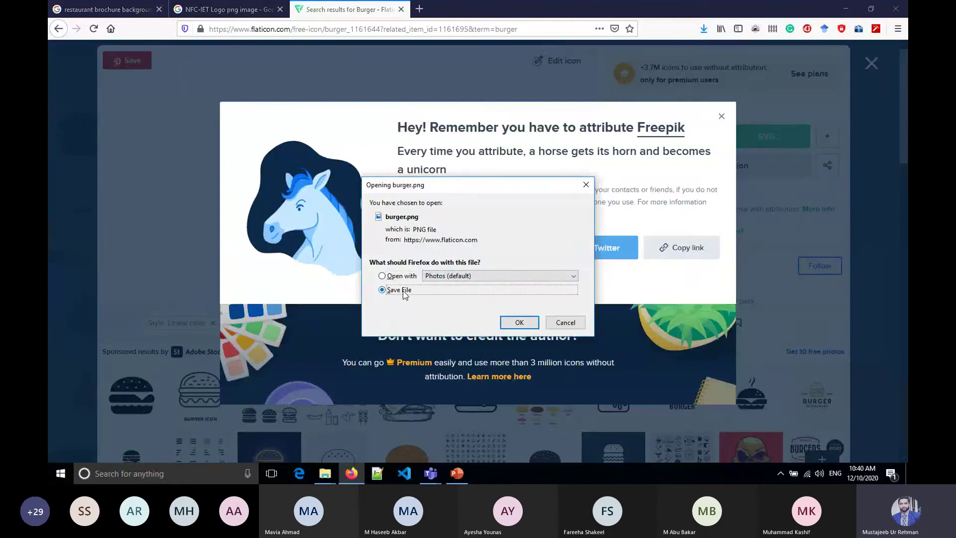
click(519, 323)
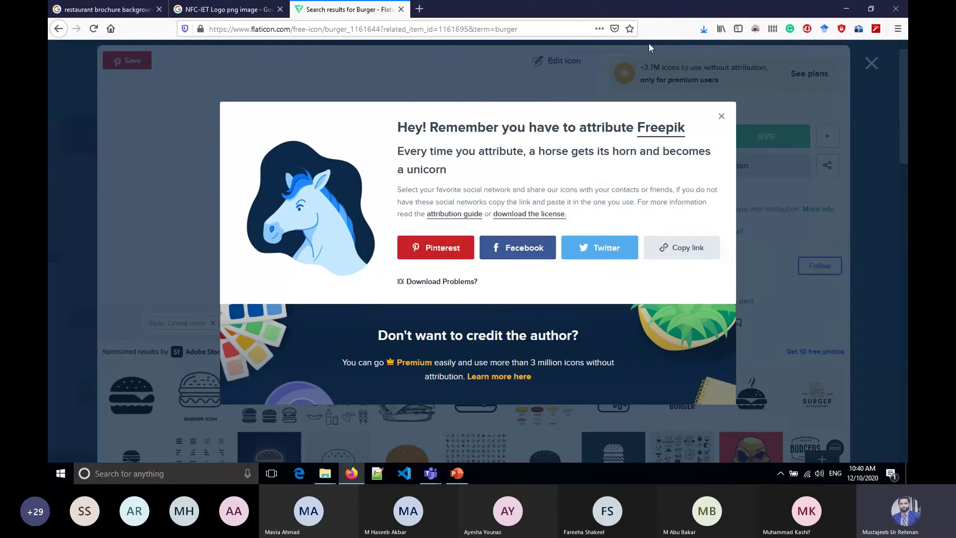
click(704, 30)
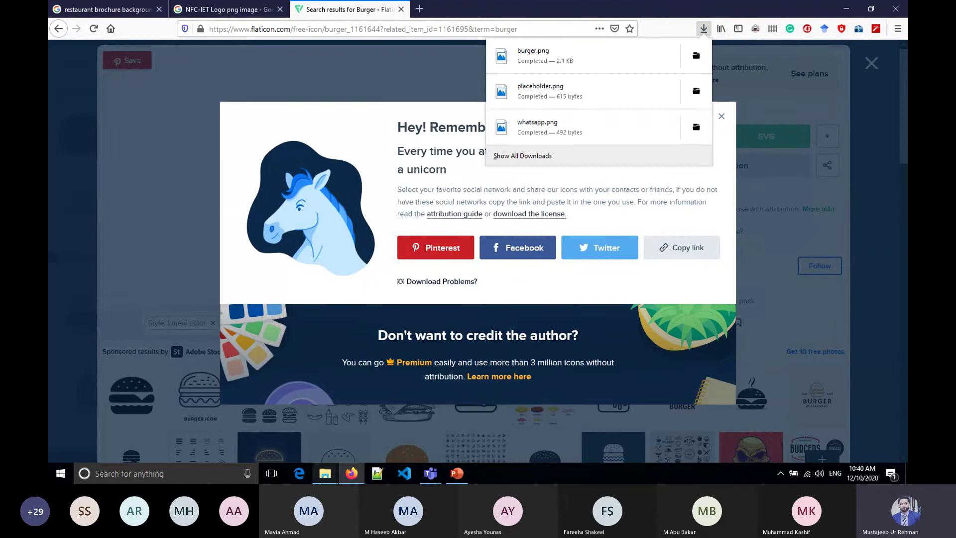
Copy the burger image file from the Downloads folder
mouse_move(325, 473)
click(370, 424)
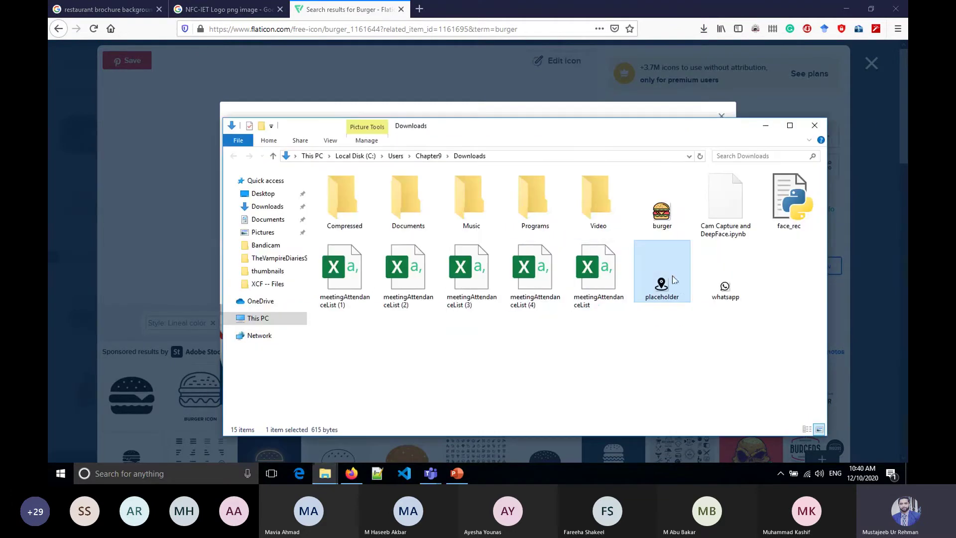
click(665, 219)
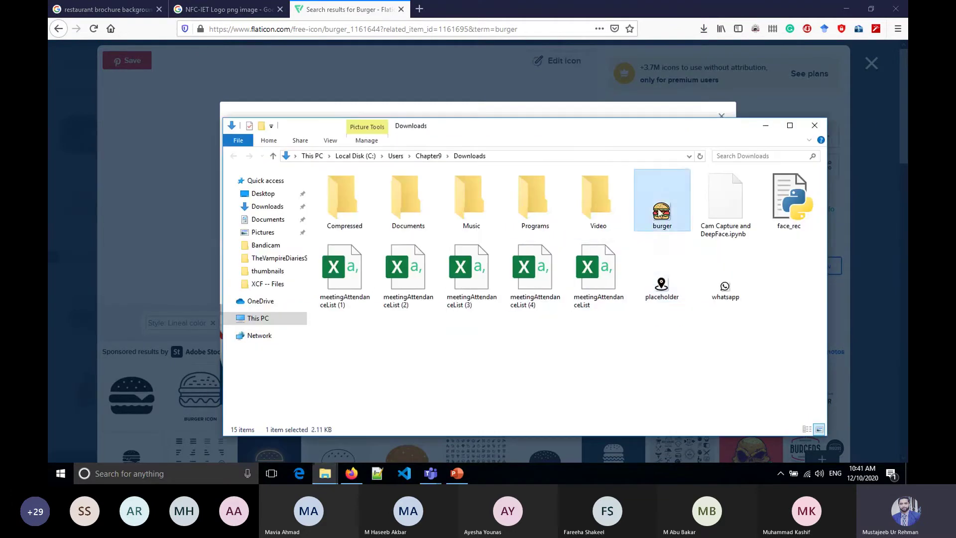
right_click(659, 212)
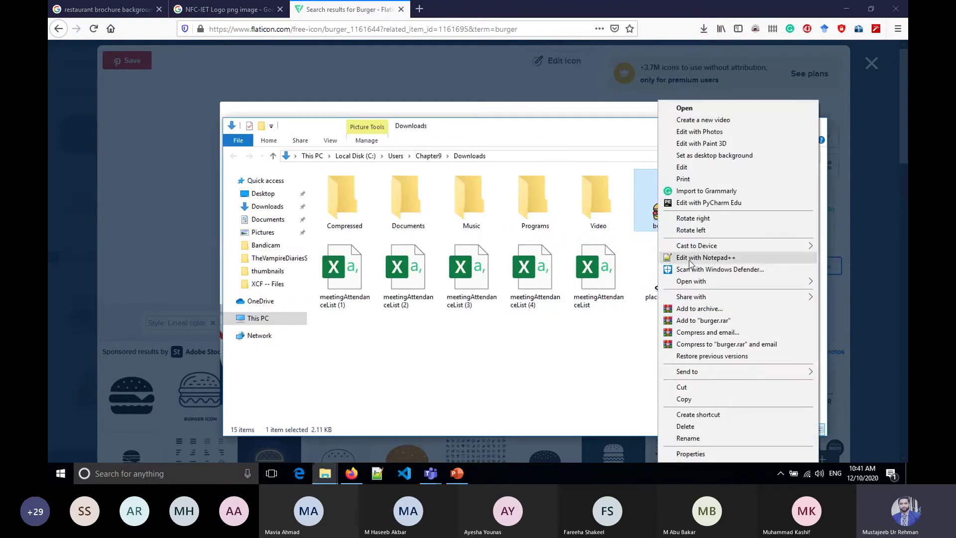
click(697, 402)
Switch to PowerPoint and paste the burger picture onto the menu table slide
click(461, 467)
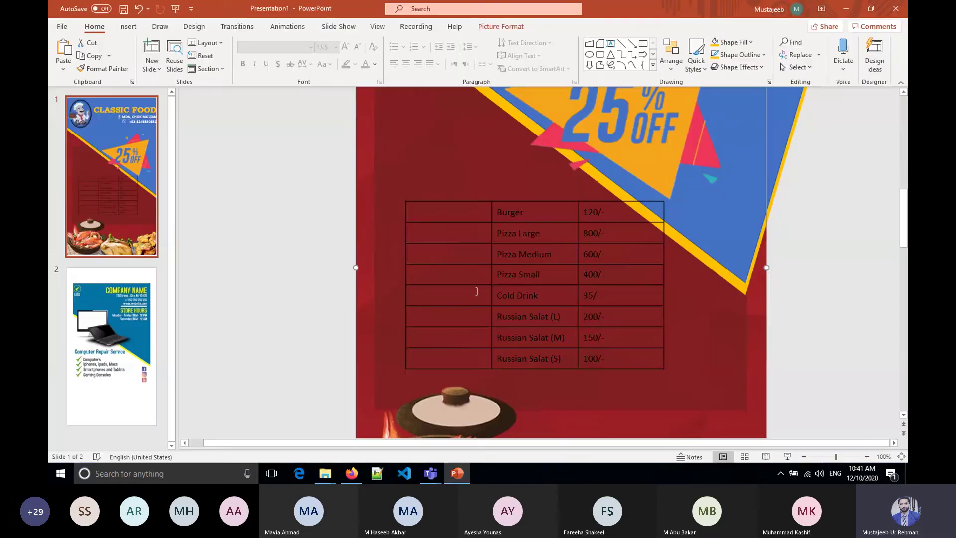
click(437, 213)
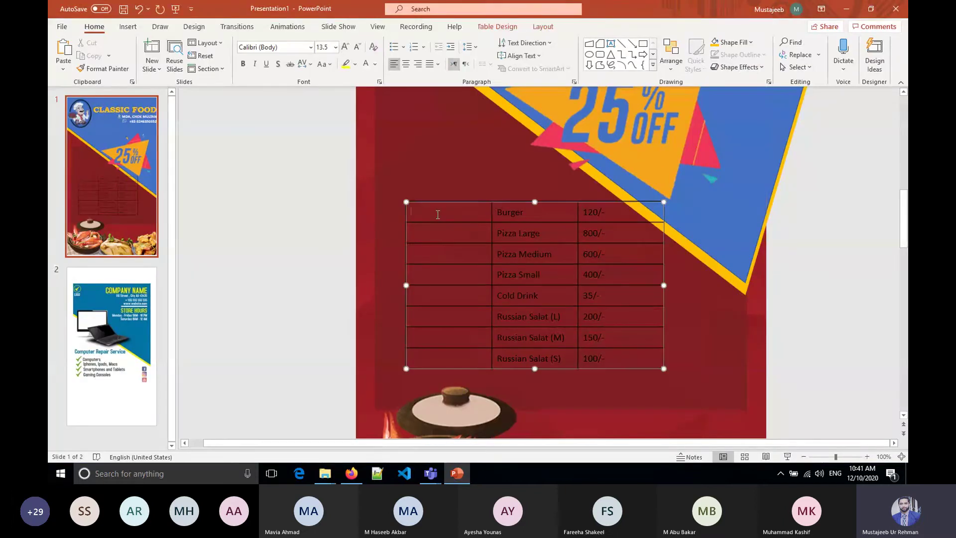
key(ctrl+v)
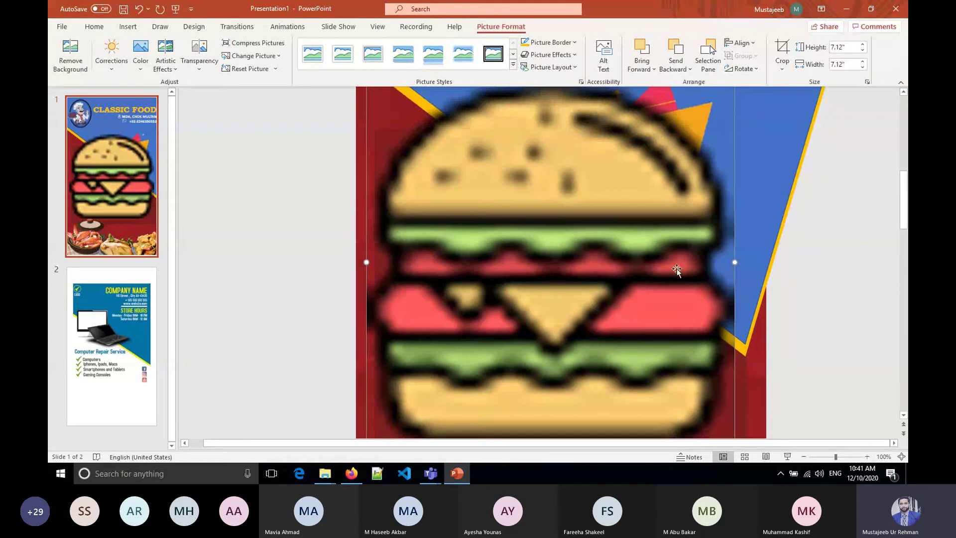
Shrink the burger picture to about 0.4" square and place it in the empty cell beside Burger
scroll(724, 310, down, 2)
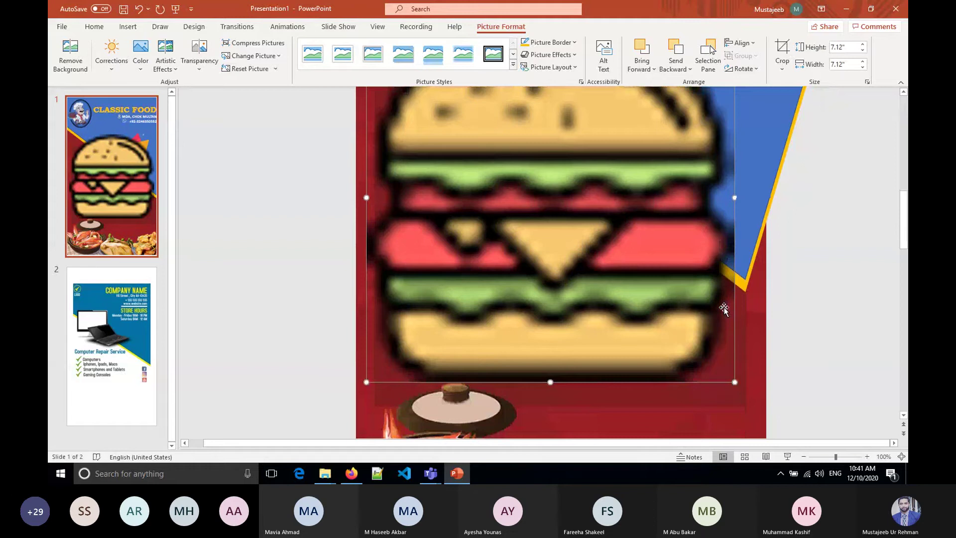
key(ctrl+z)
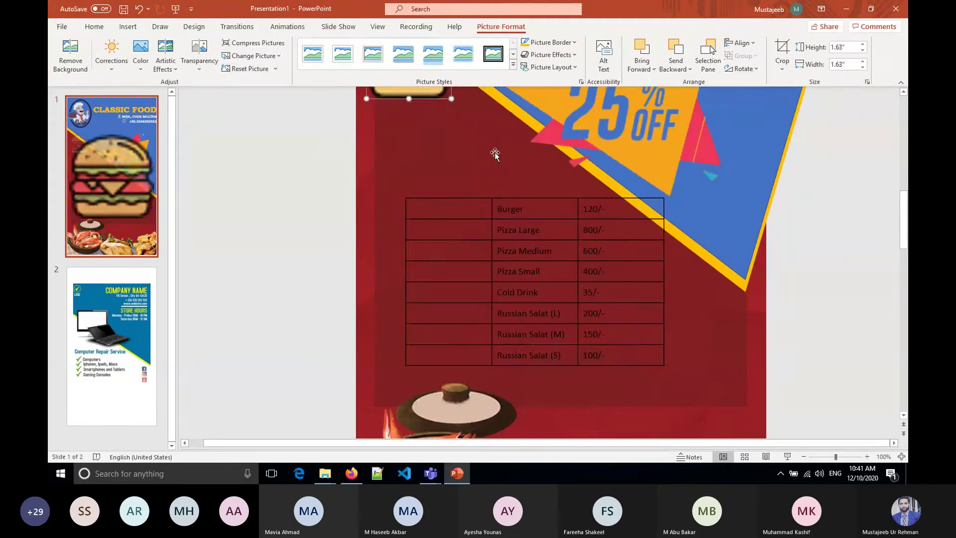
scroll(495, 154, up, 1)
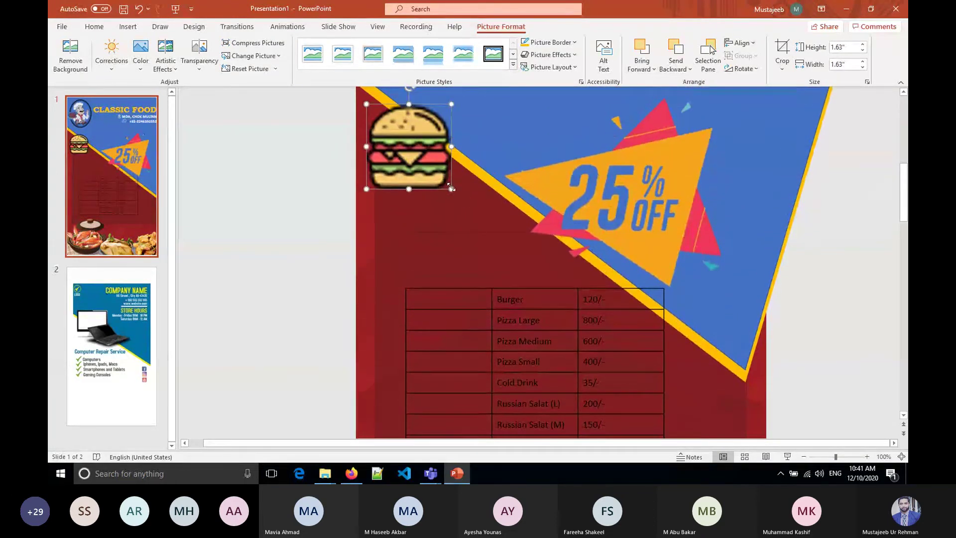
drag(451, 189, 462, 303)
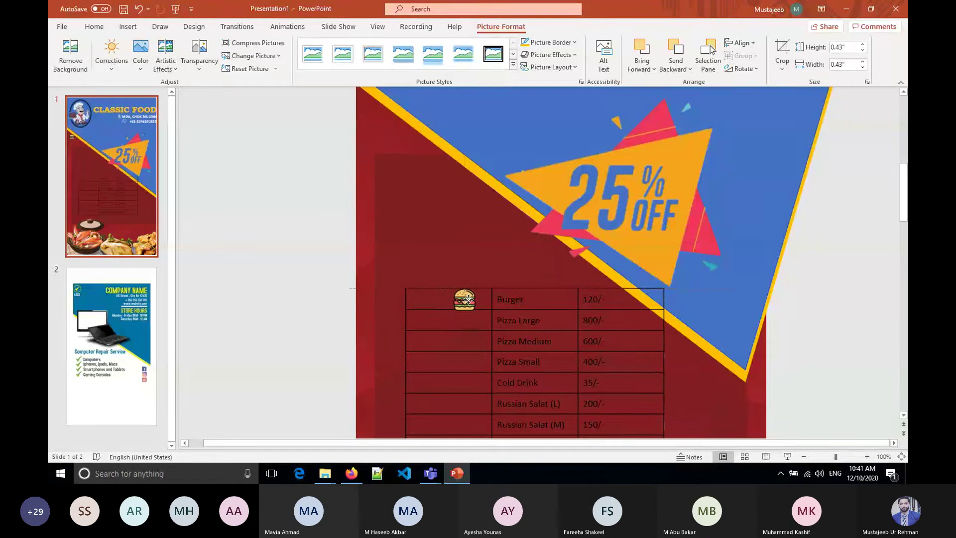
drag(475, 299, 458, 308)
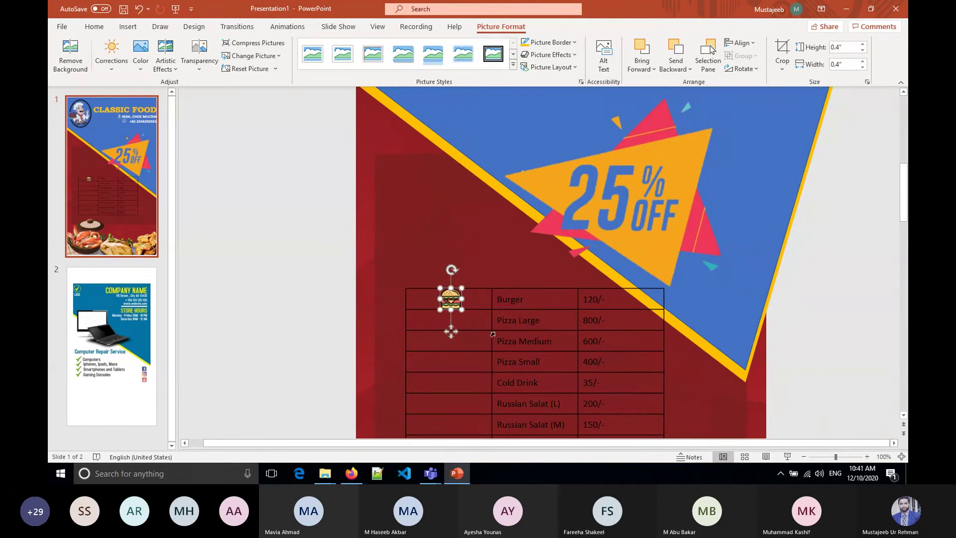
click(474, 321)
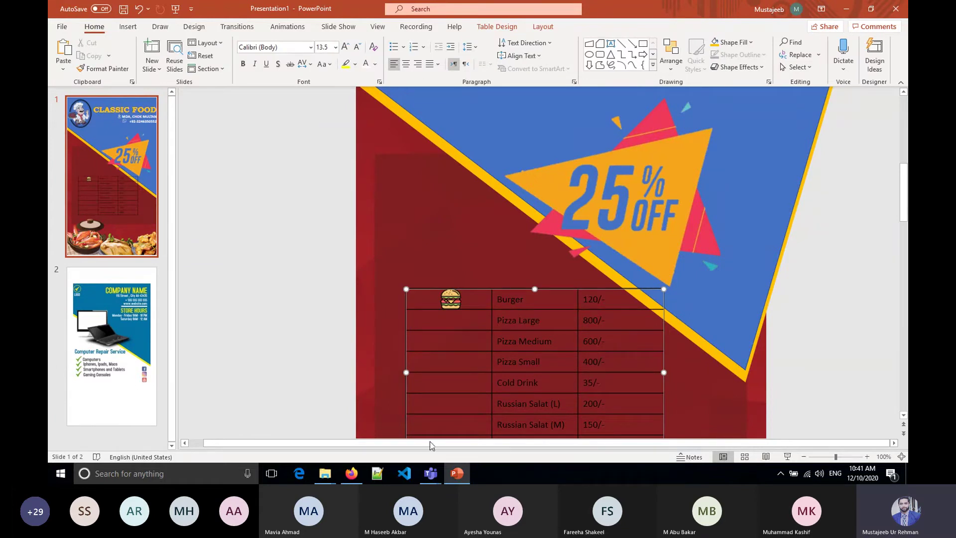
Switch to Firefox, close the burger icon's details and search Flaticon for "Pizza" icons
click(351, 473)
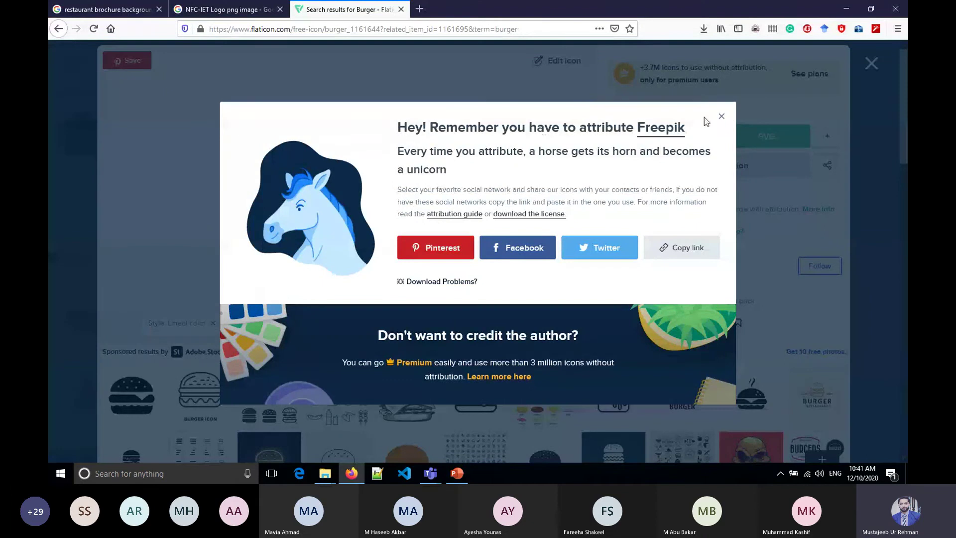
click(722, 117)
click(879, 67)
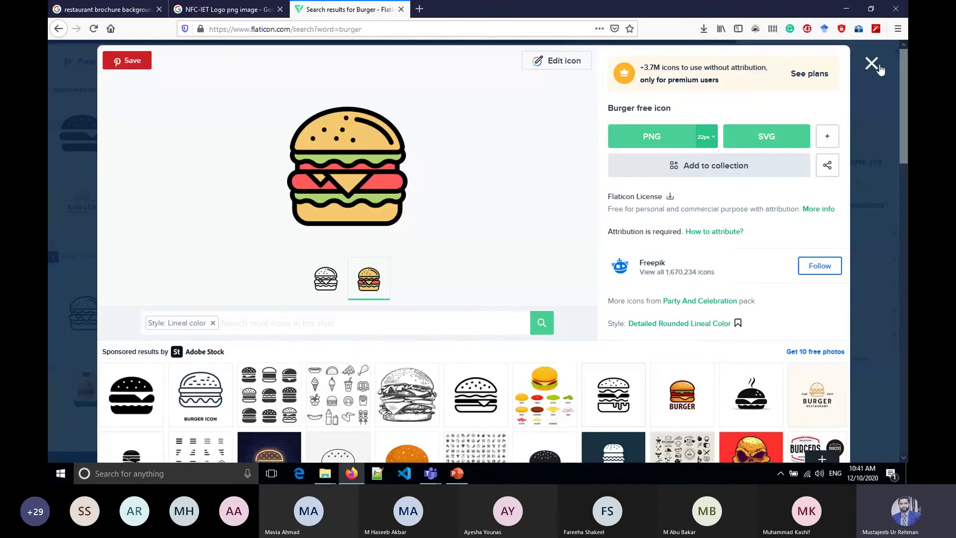
click(217, 59)
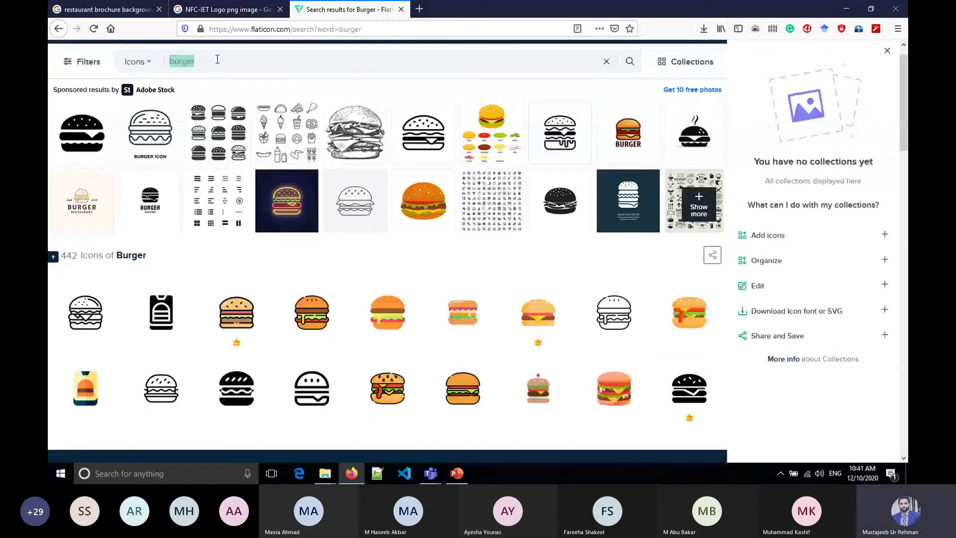
text(Pizza)
key(Return)
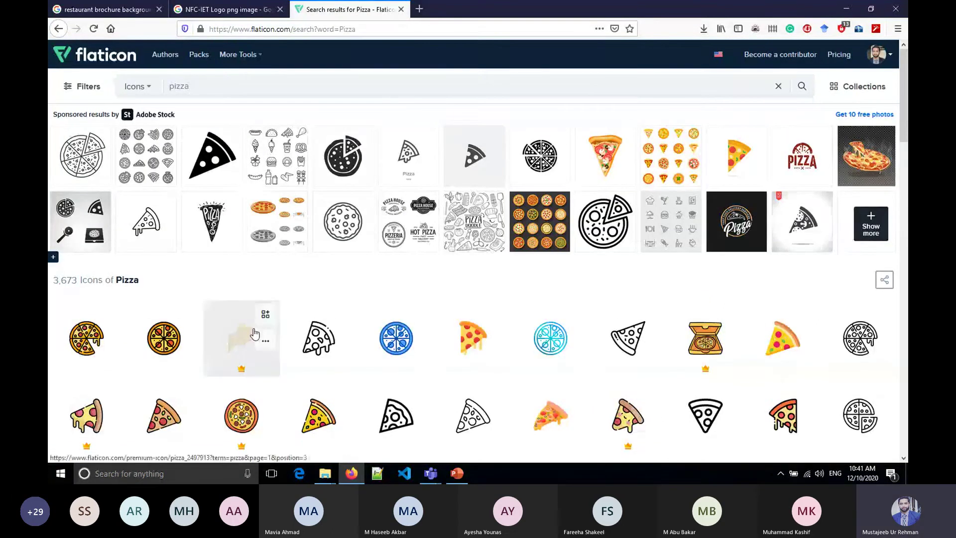
Download the free orange-and-yellow whole round pizza icon as a 32px PNG and save the file to disk
scroll(284, 373, down, 1)
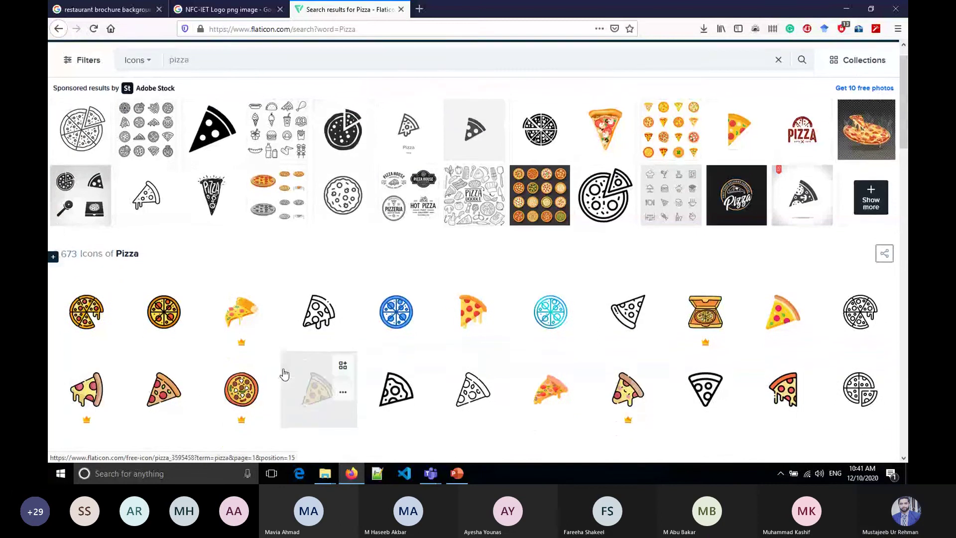
scroll(249, 339, down, 1)
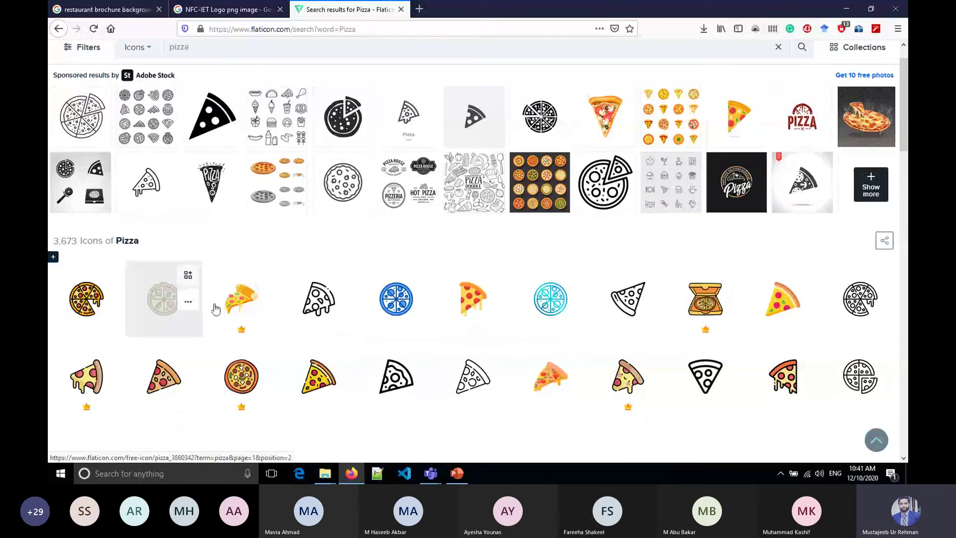
click(165, 313)
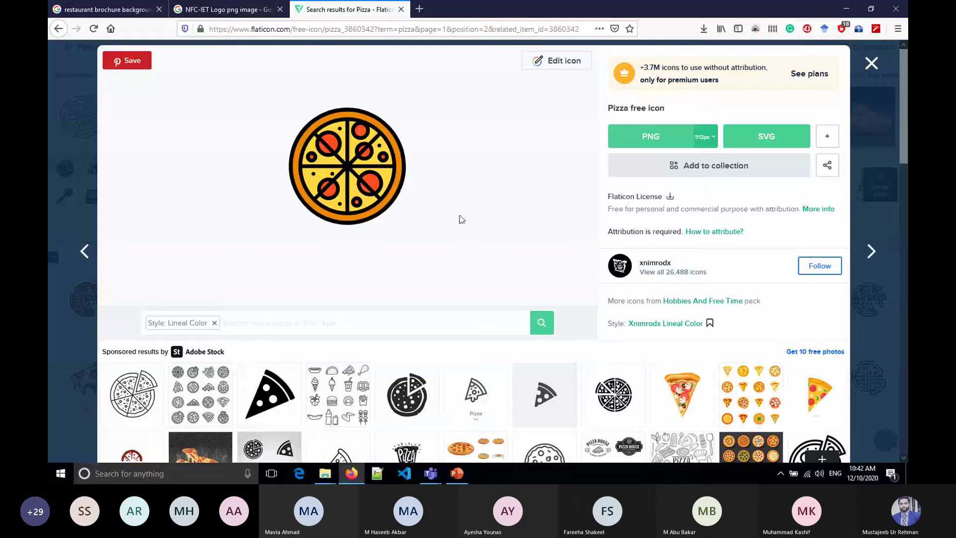
click(710, 138)
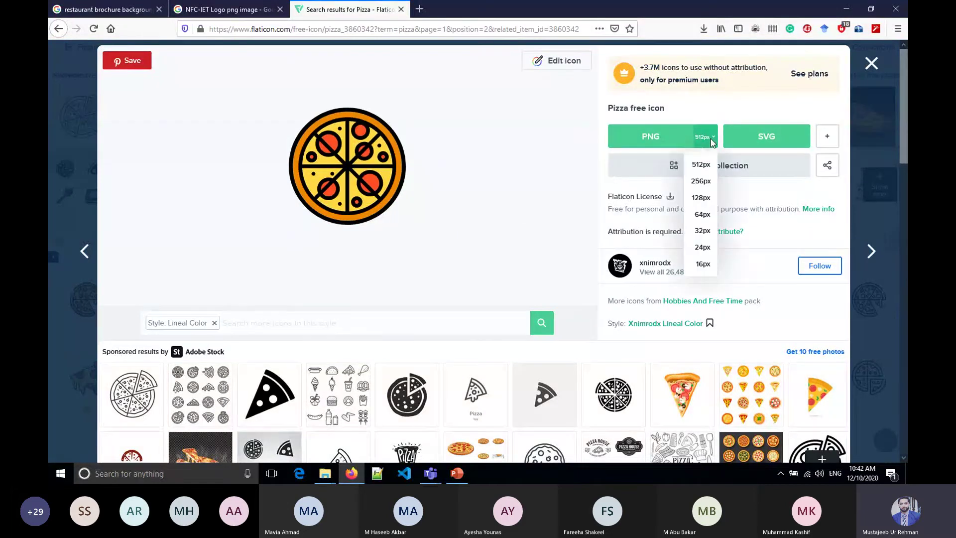
click(703, 231)
click(624, 233)
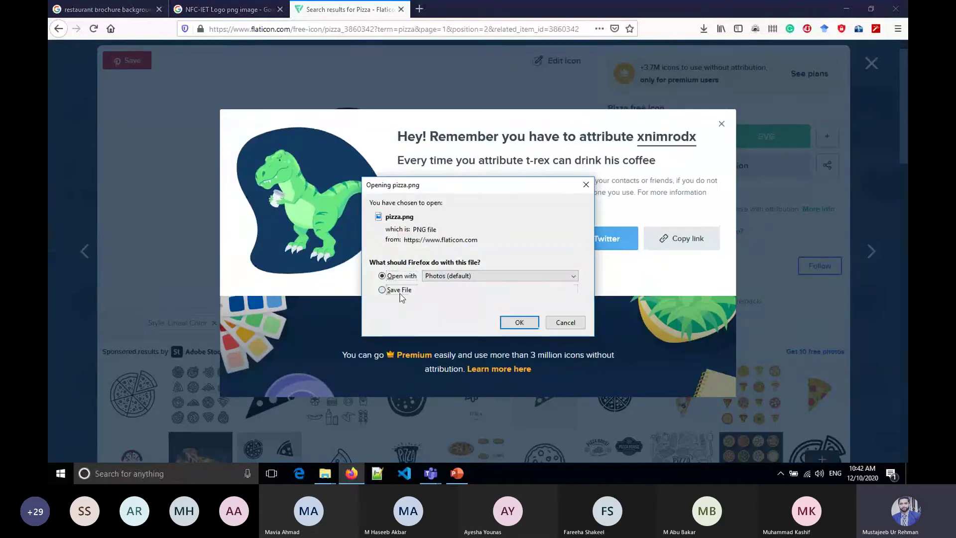
click(399, 290)
click(519, 322)
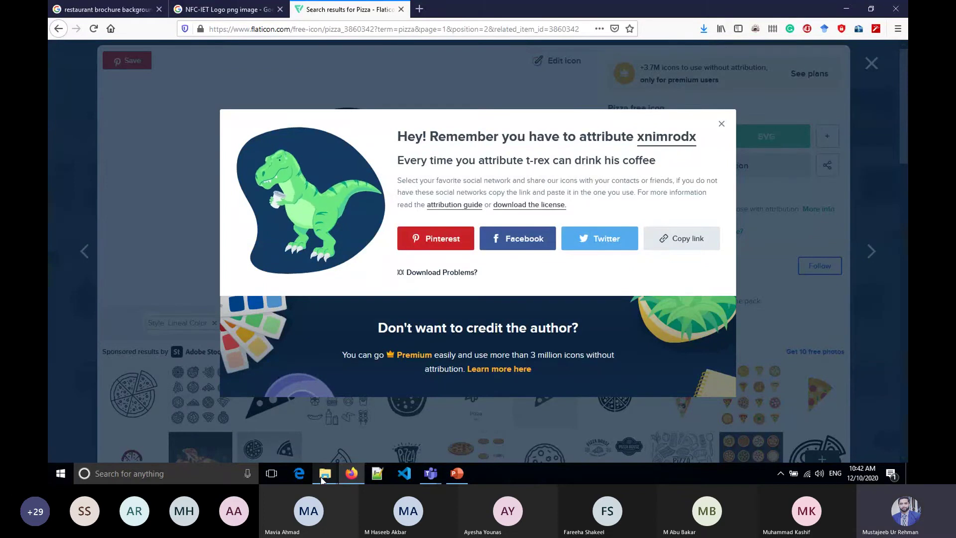
mouse_move(322, 478)
mouse_move(375, 432)
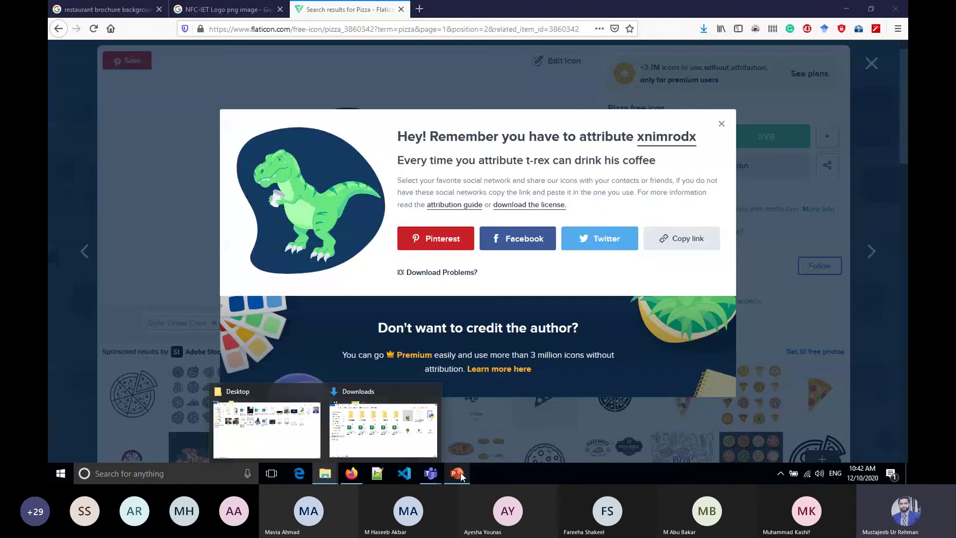
click(457, 474)
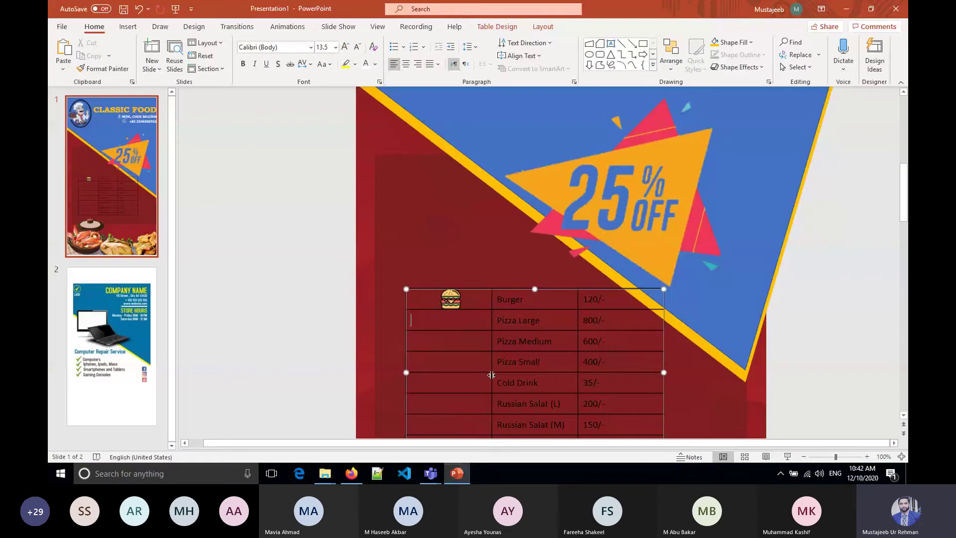
click(355, 472)
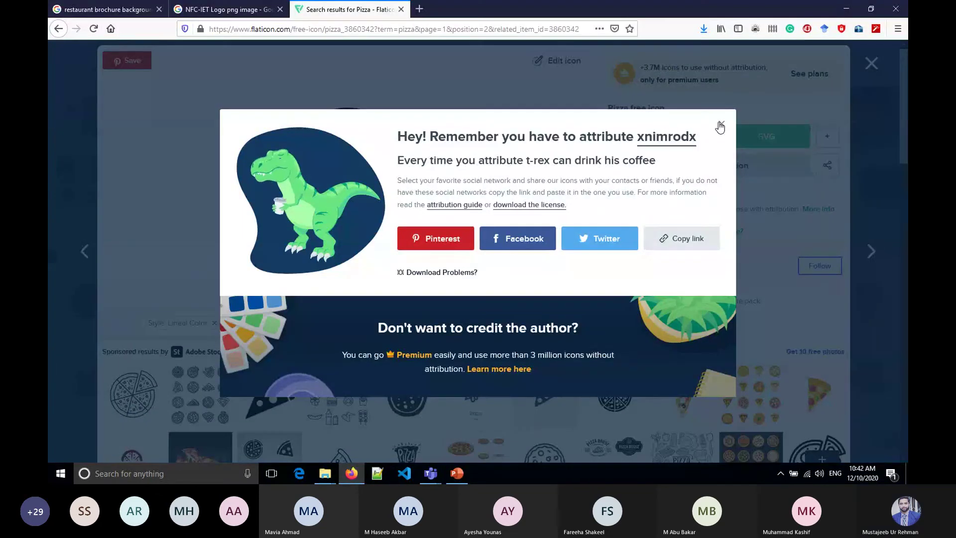
Close the pizza icon's details and search Flaticon for "cold drink" icons using the suggested term
click(776, 88)
key(Escape)
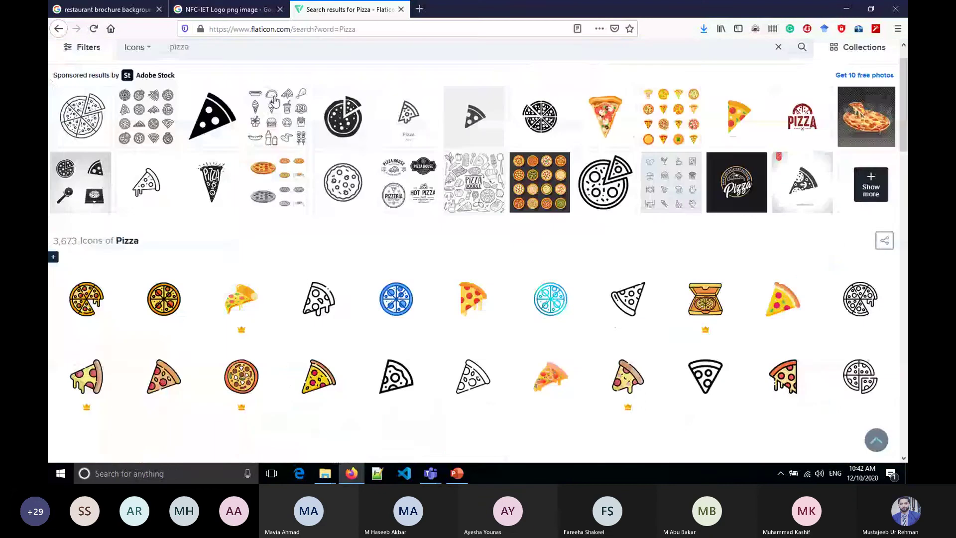
click(249, 46)
text(Cold Dr)
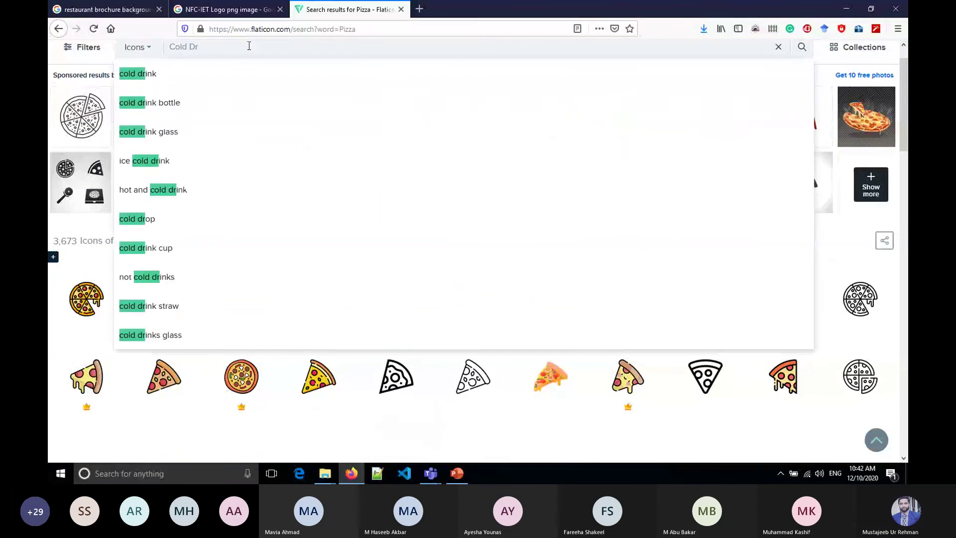
key(Down)
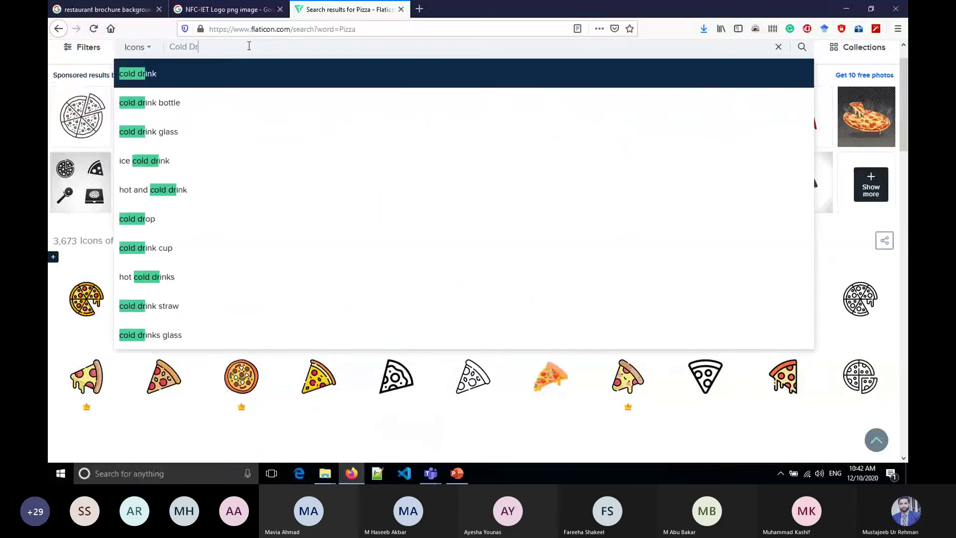
key(Return)
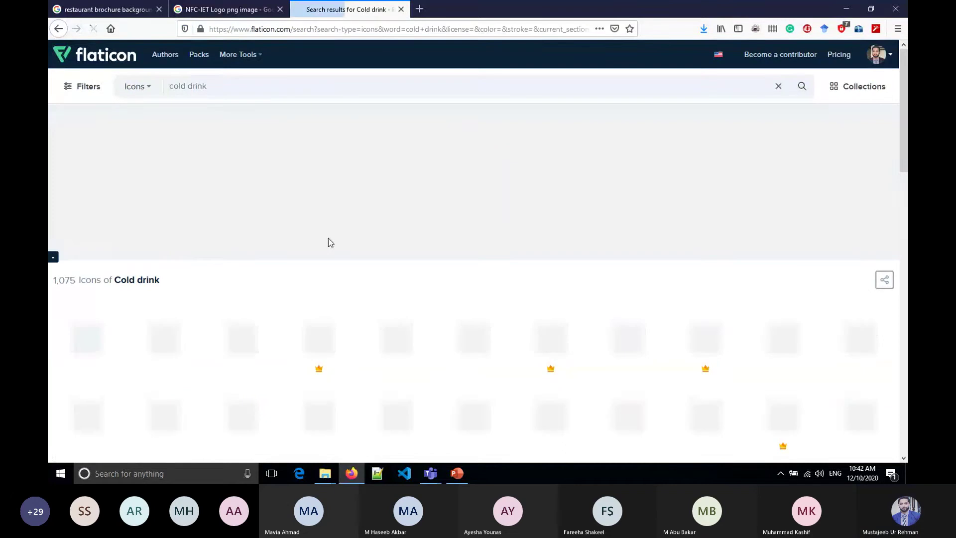
Download the free blue Cold Water jar icon as a 32px PNG, save the file to disk and close the icon's details
scroll(348, 297, down, 1)
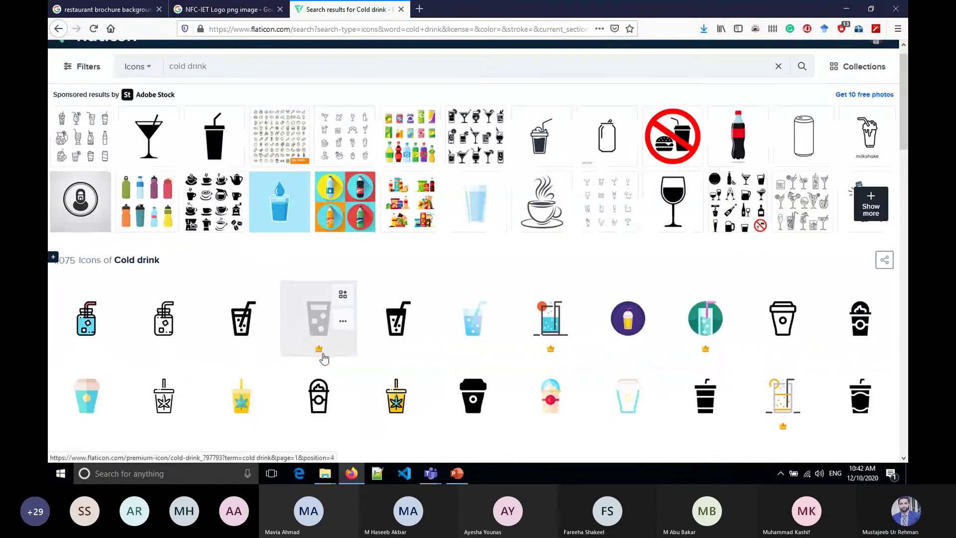
click(94, 333)
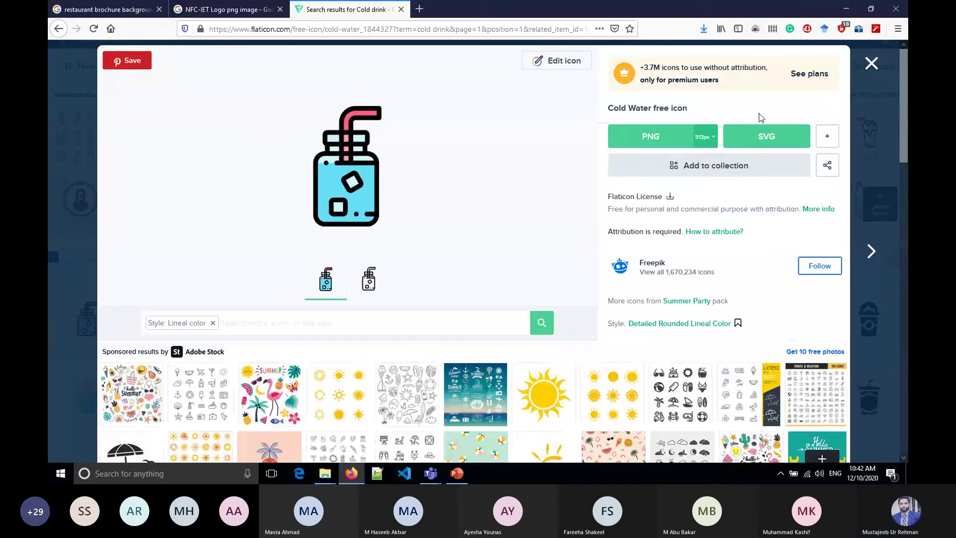
click(704, 137)
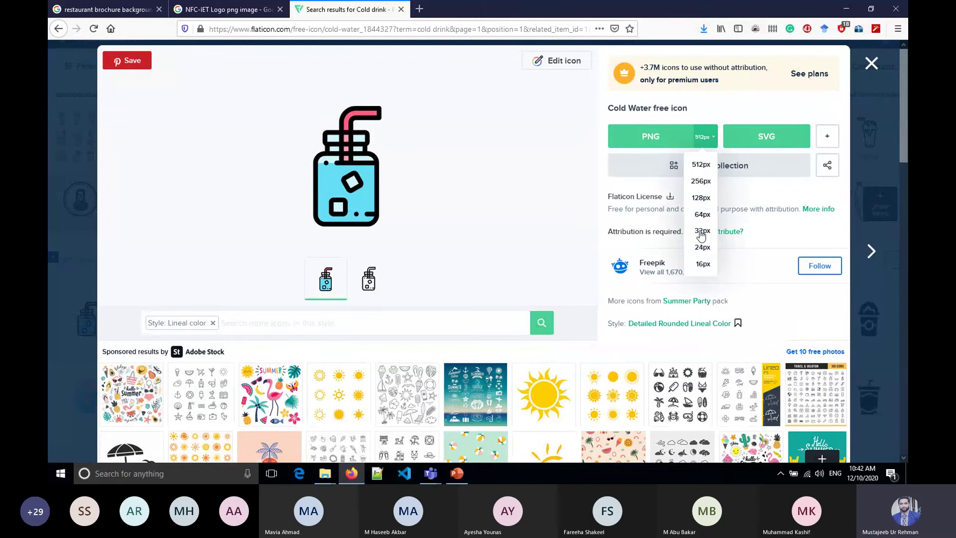
click(701, 231)
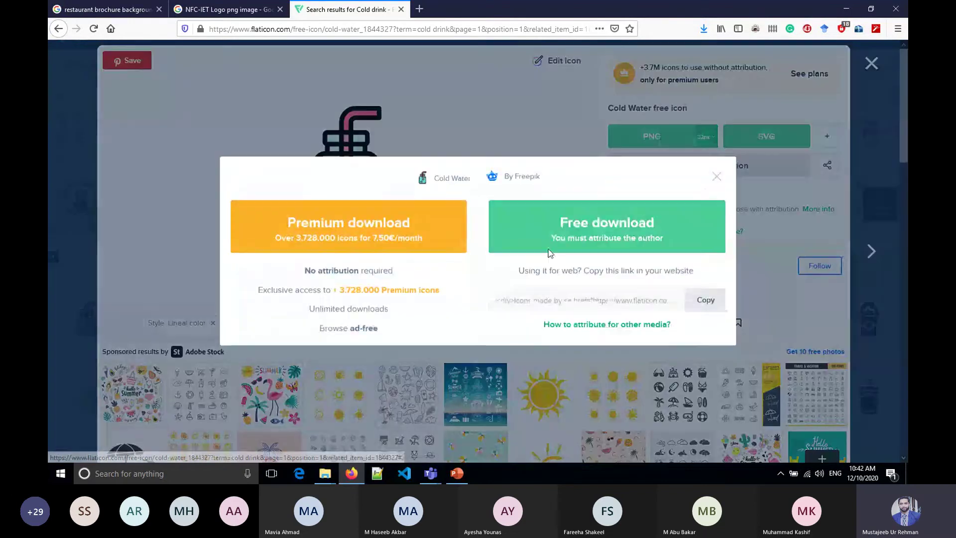
click(590, 215)
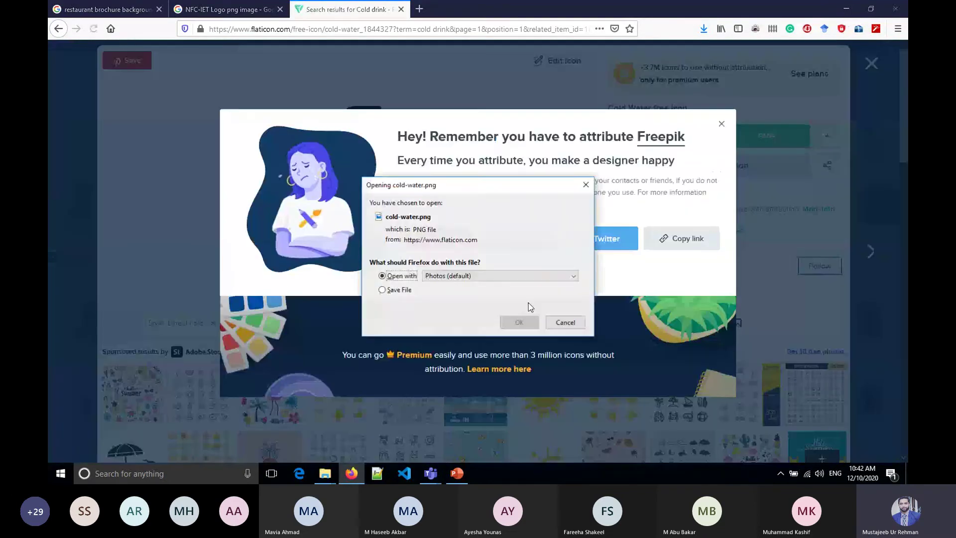
click(403, 290)
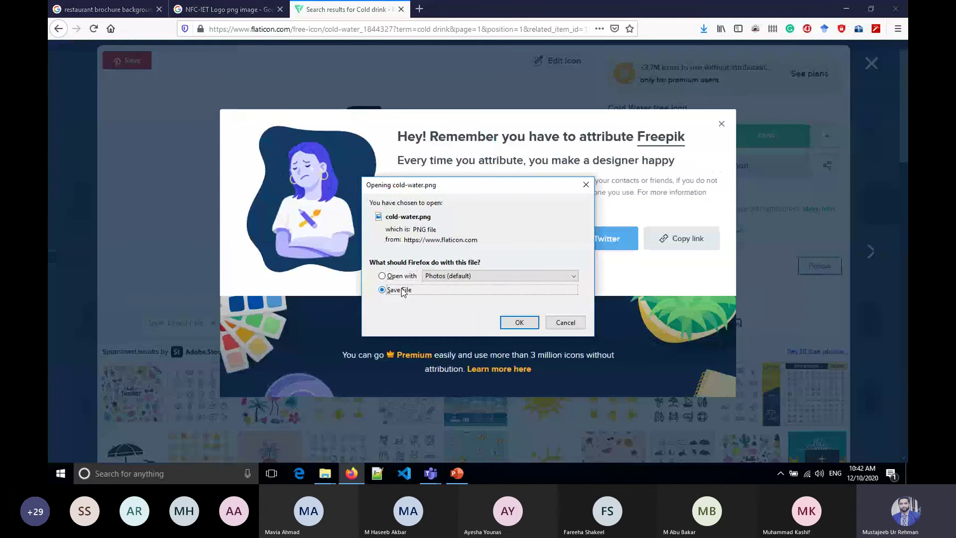
click(518, 323)
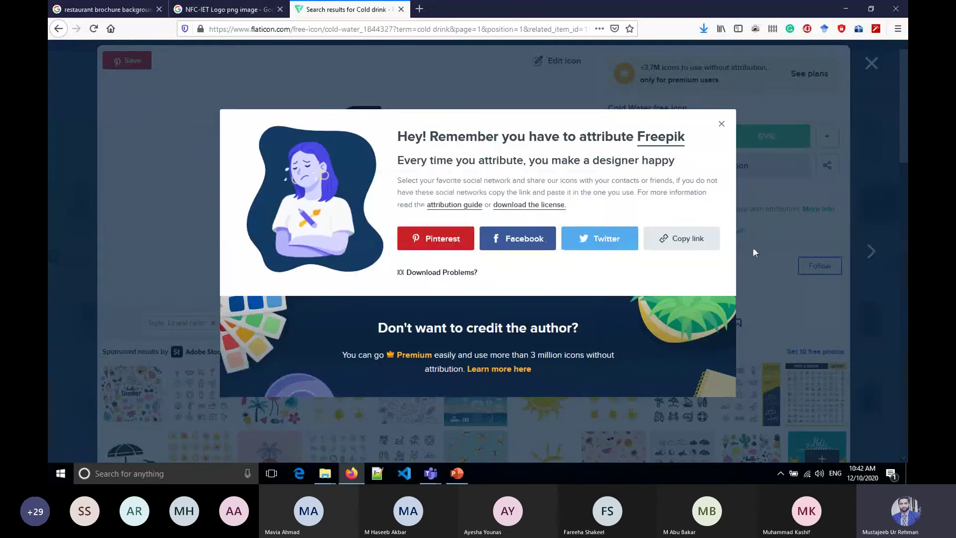
click(867, 71)
click(869, 71)
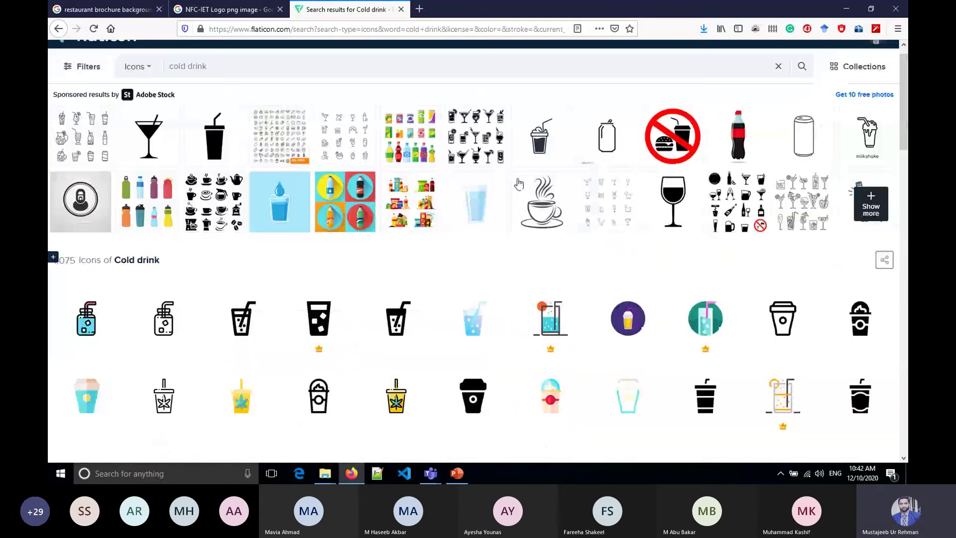
Replace the Flaticon search term with "Russian salat" and run the icon search
double_click(208, 65)
key(BackSpace)
key(BackSpace)
key(BackSpace)
key(BackSpace)
key(BackSpace)
key(BackSpace)
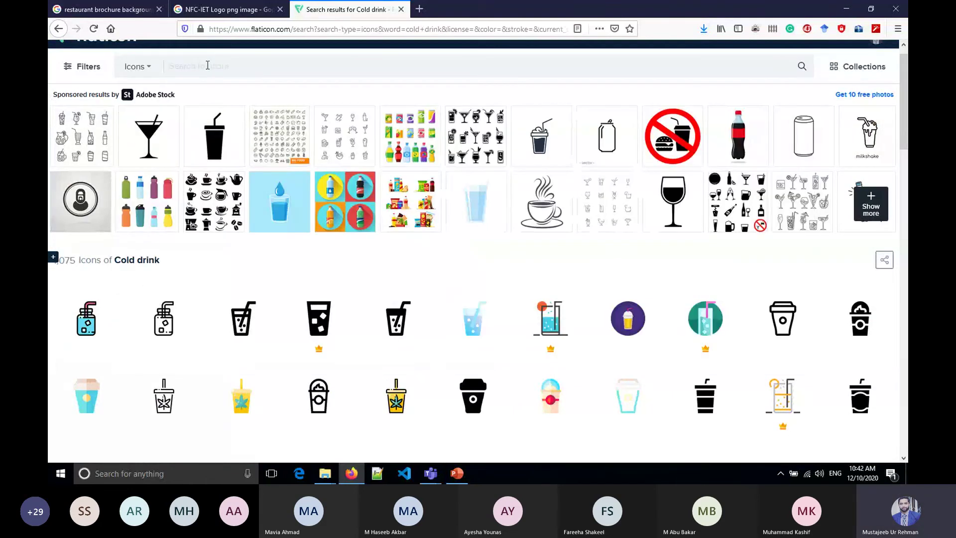
text(Russ)
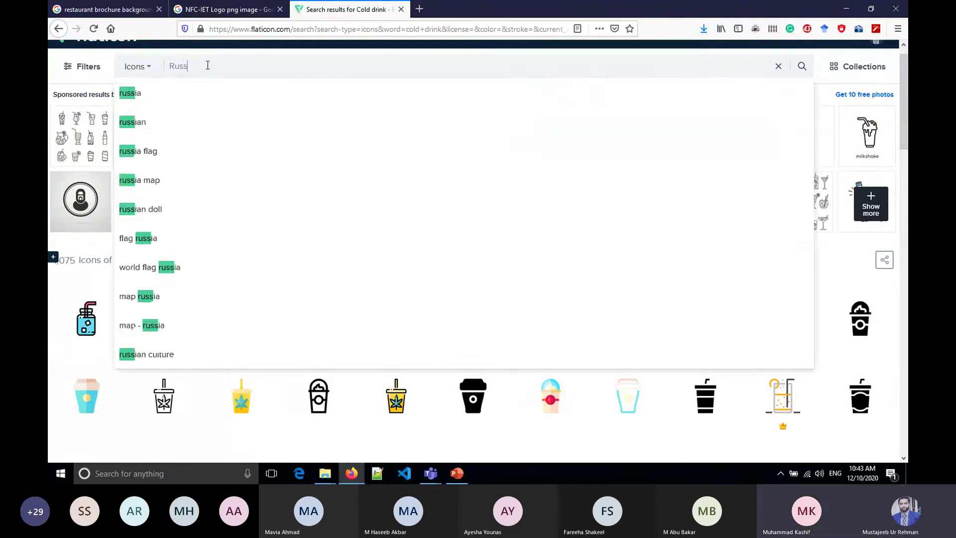
text(ian sal)
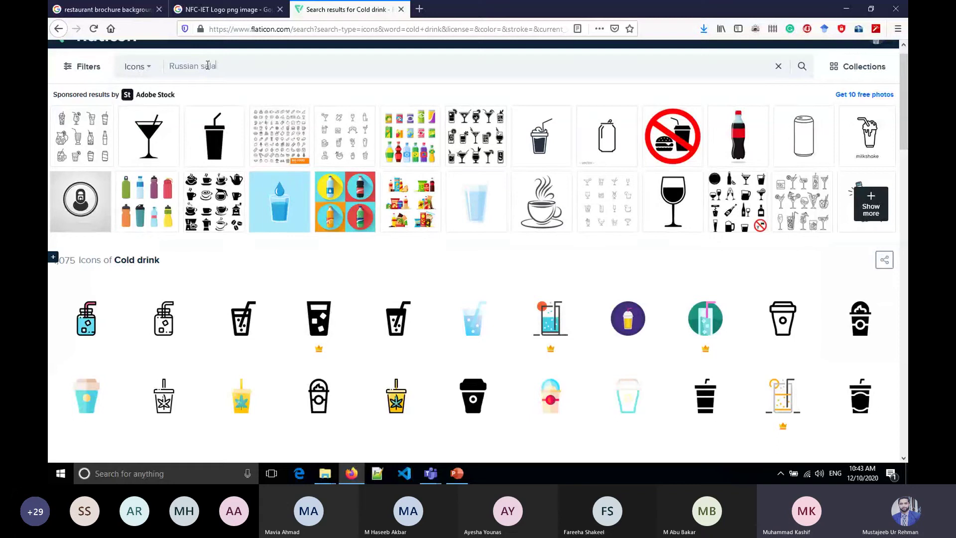
text(at)
key(Return)
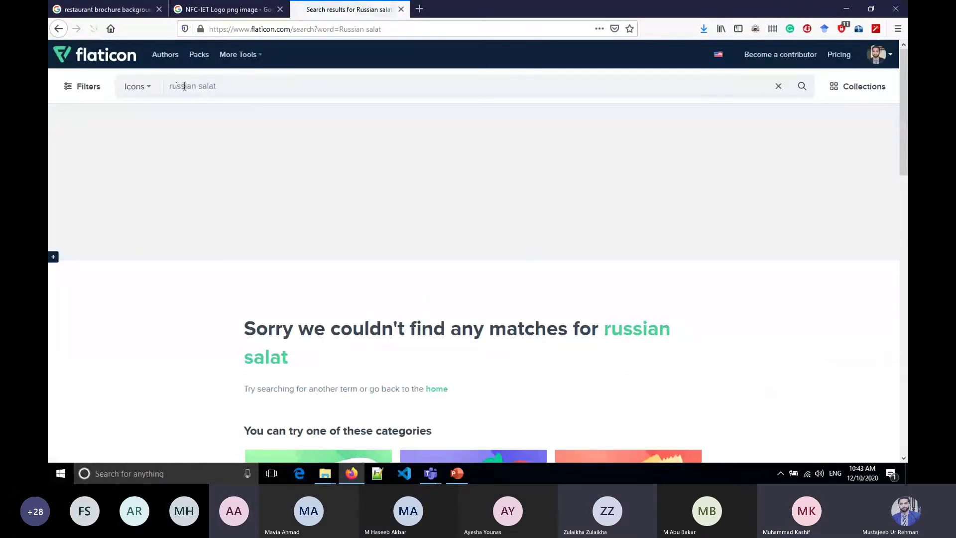
Search Flaticon for "salat" icons and look through the results for a suitable food icon
double_click(184, 86)
key(Delete)
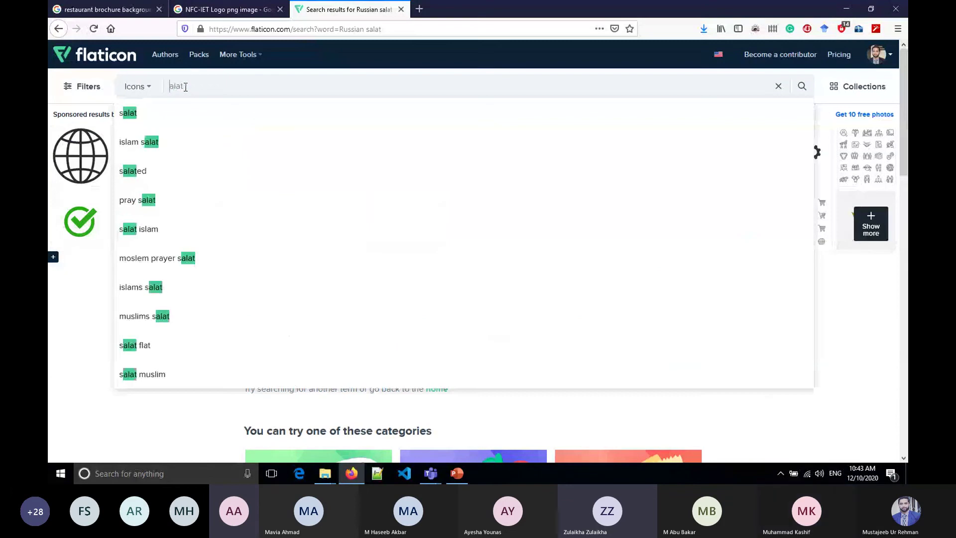
key(Return)
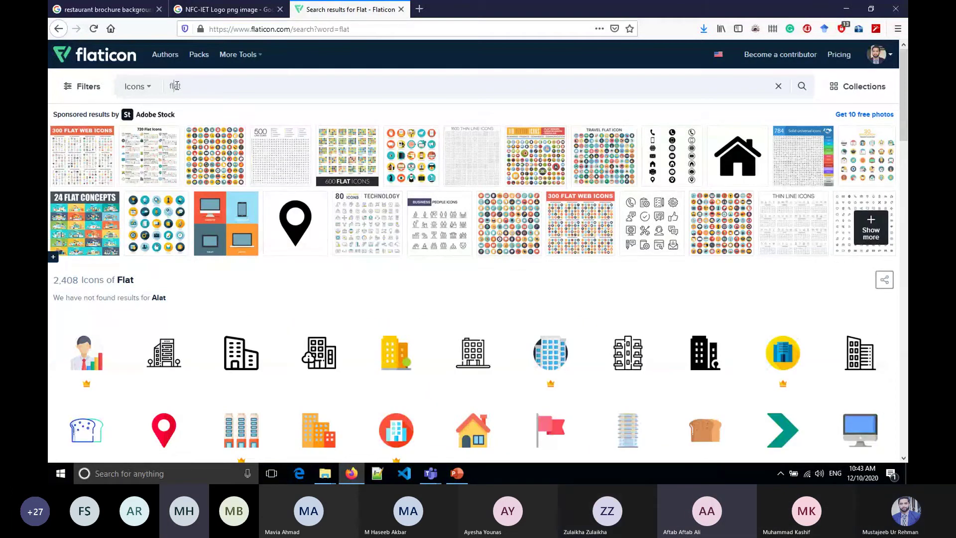
double_click(177, 86)
text(salat)
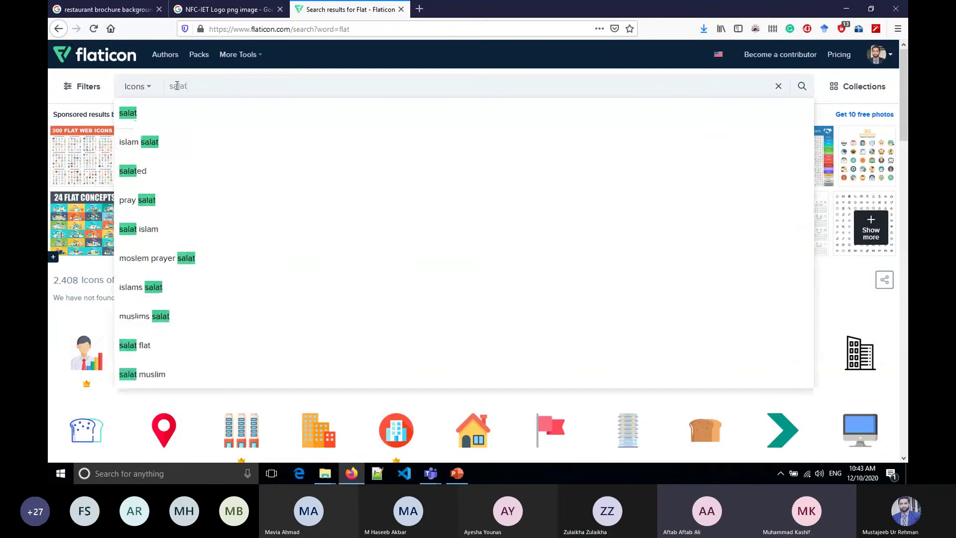
key(Return)
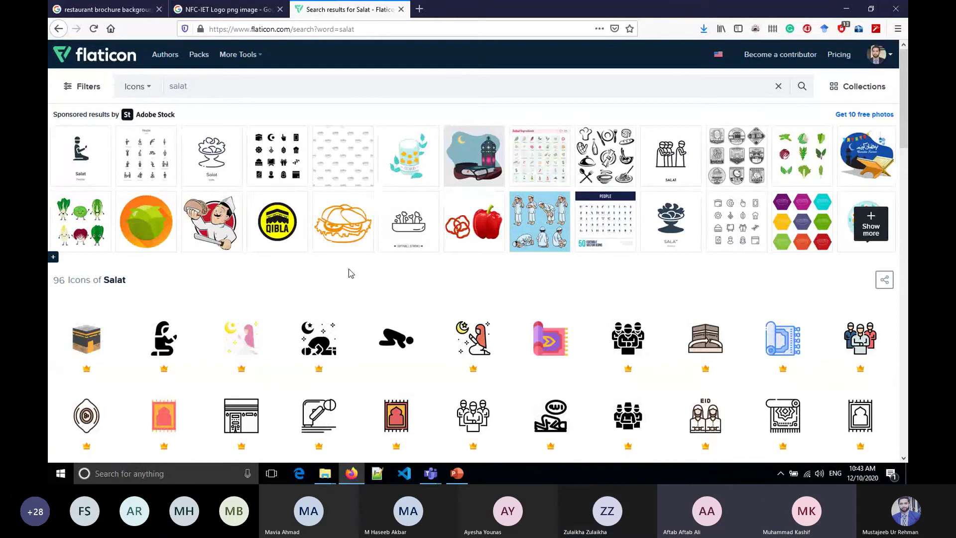
scroll(355, 277, down, 5)
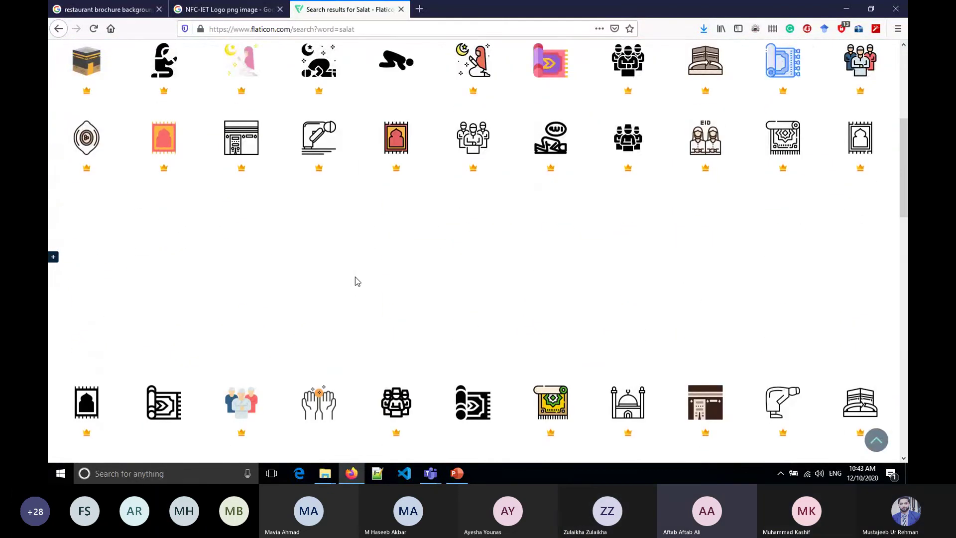
scroll(355, 277, up, 5)
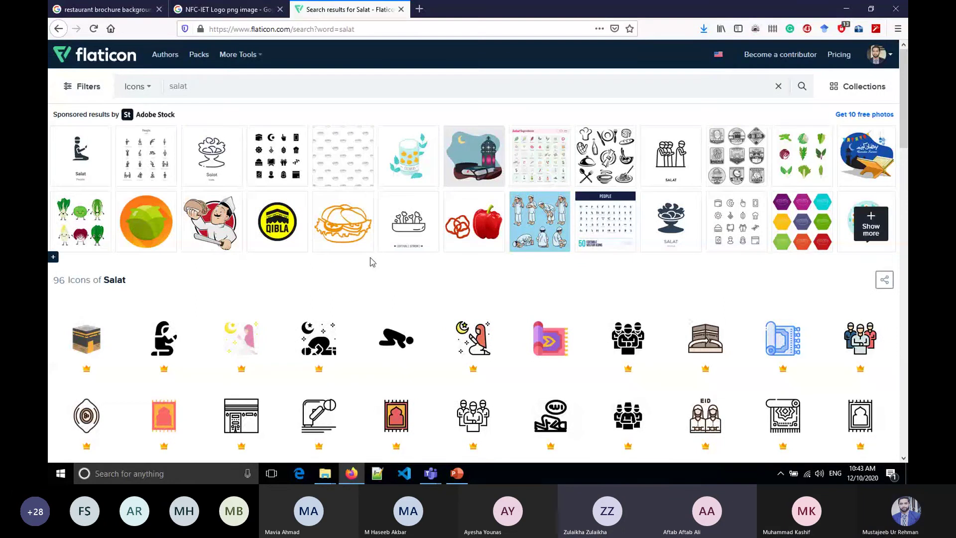
Correct the search term and search Flaticon for "salad" icons using the suggested term
click(209, 86)
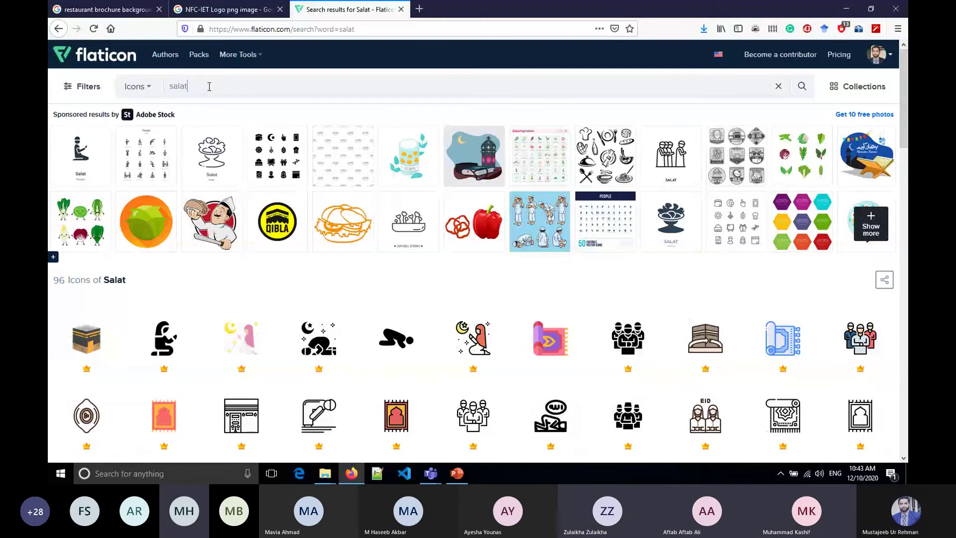
key(BackSpace)
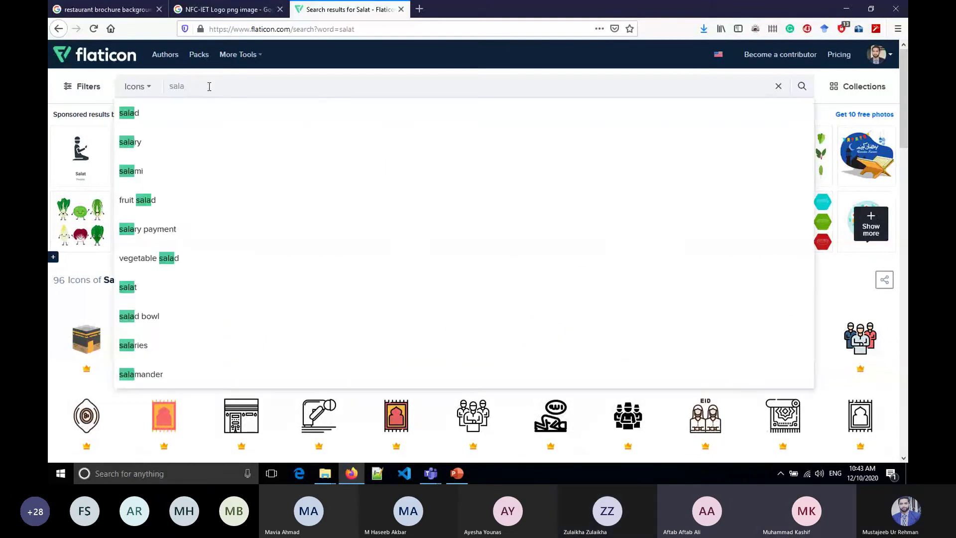
key(Down)
key(Return)
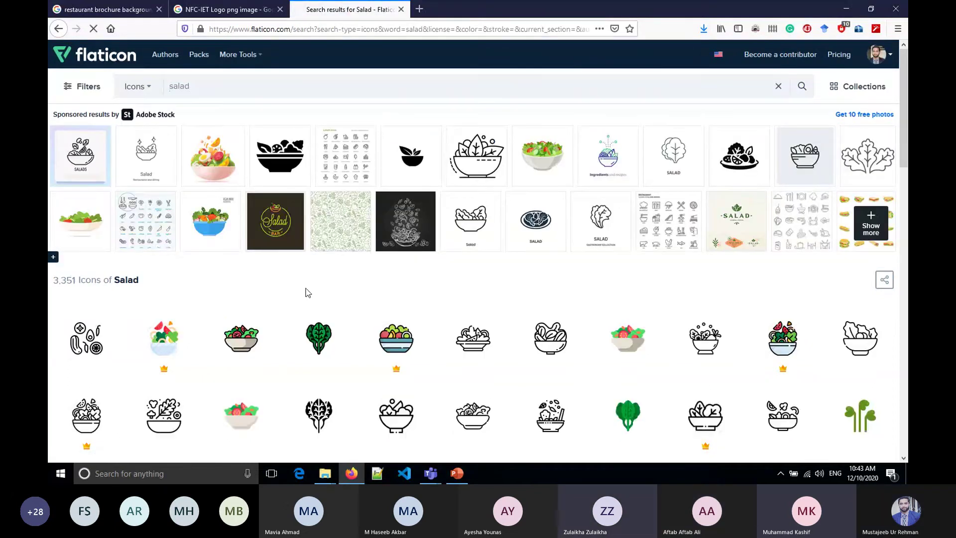
Download the free colour salad icon with the red-striped white bowl as a 32px PNG, save it to disk and dismiss the attribution reminder
scroll(326, 339, down, 3)
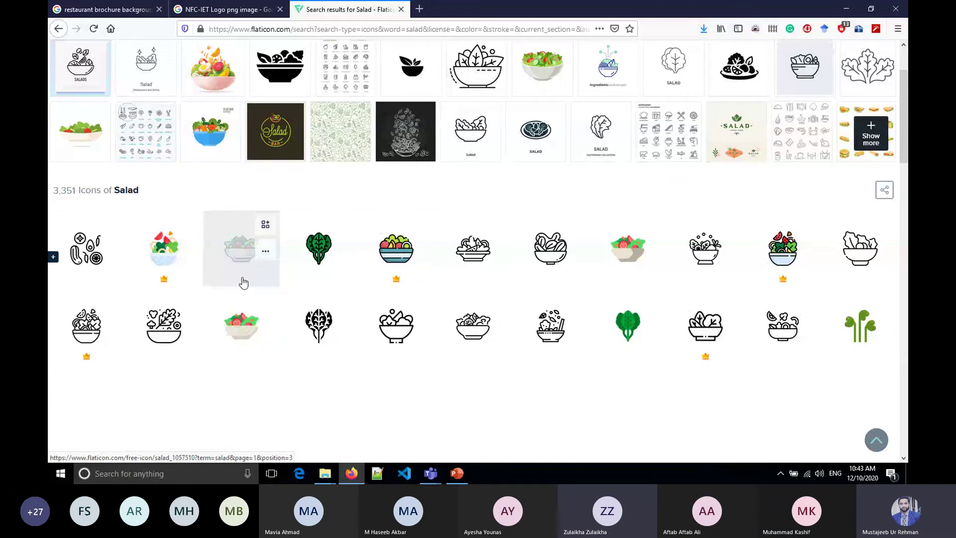
scroll(241, 327, down, 1)
scroll(242, 327, up, 3)
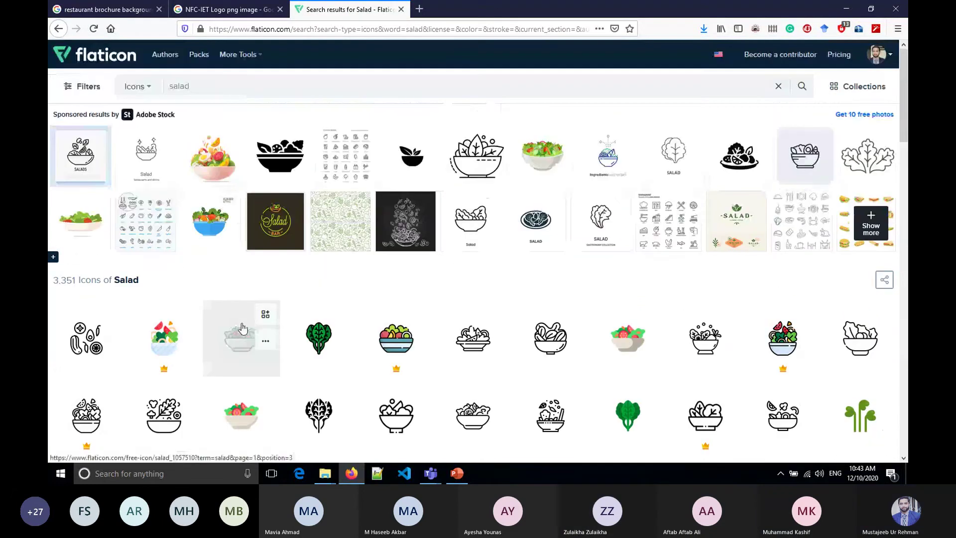
scroll(242, 327, down, 10)
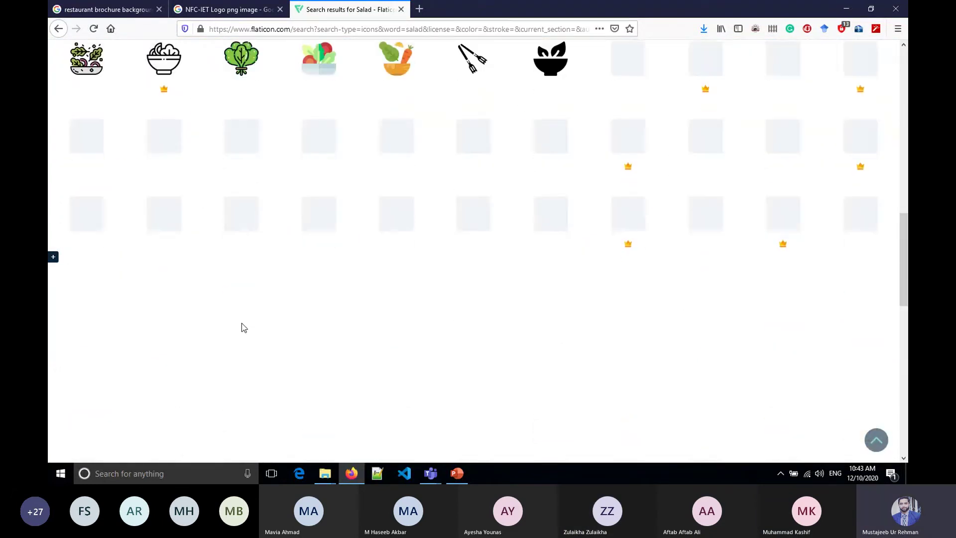
scroll(243, 328, up, 4)
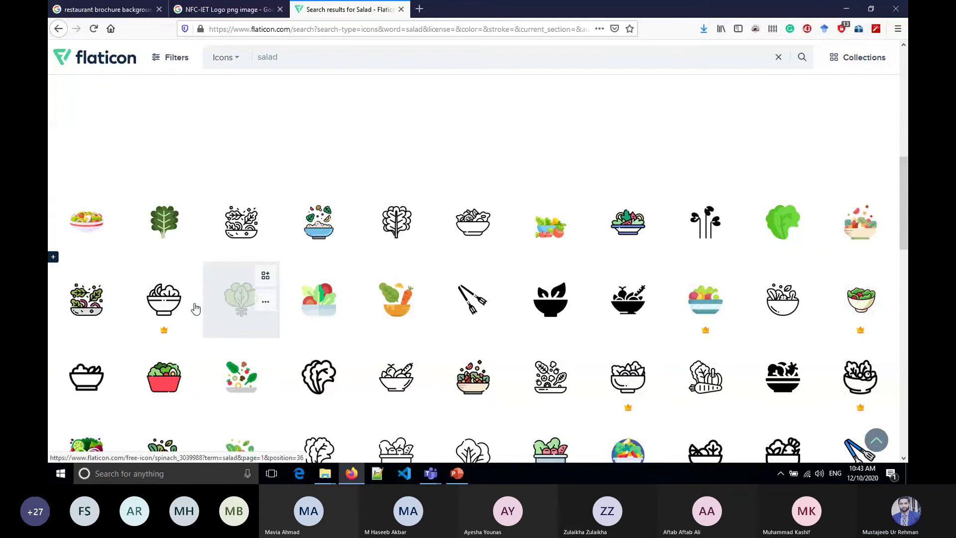
click(86, 222)
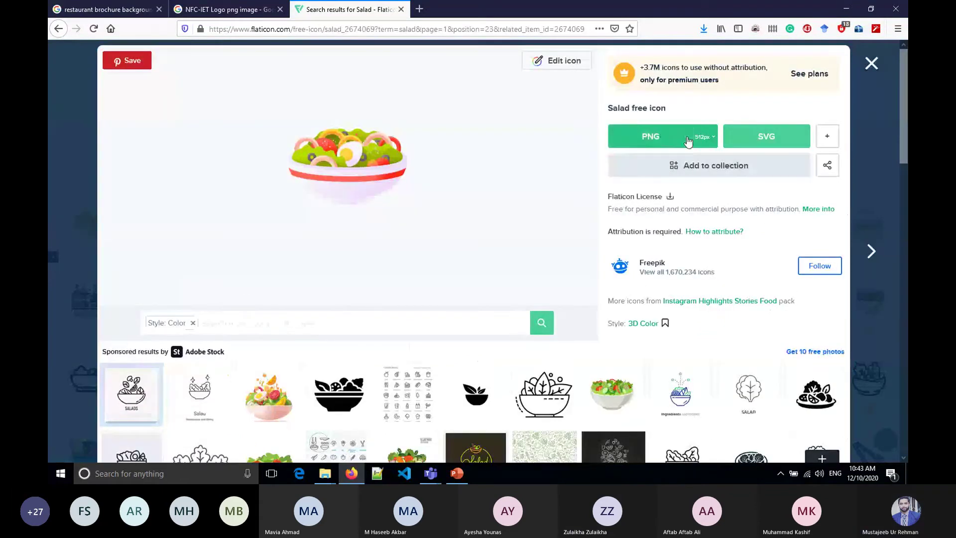
click(705, 138)
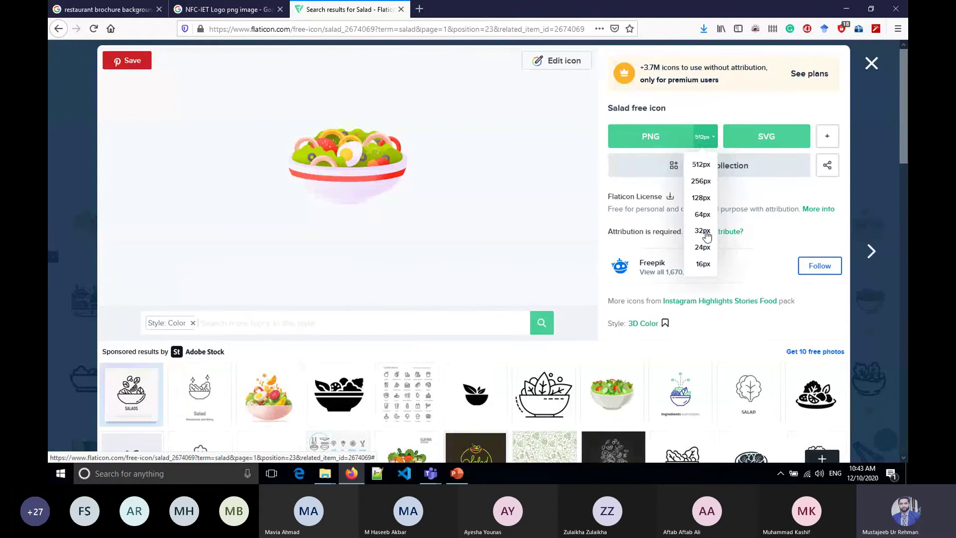
click(703, 232)
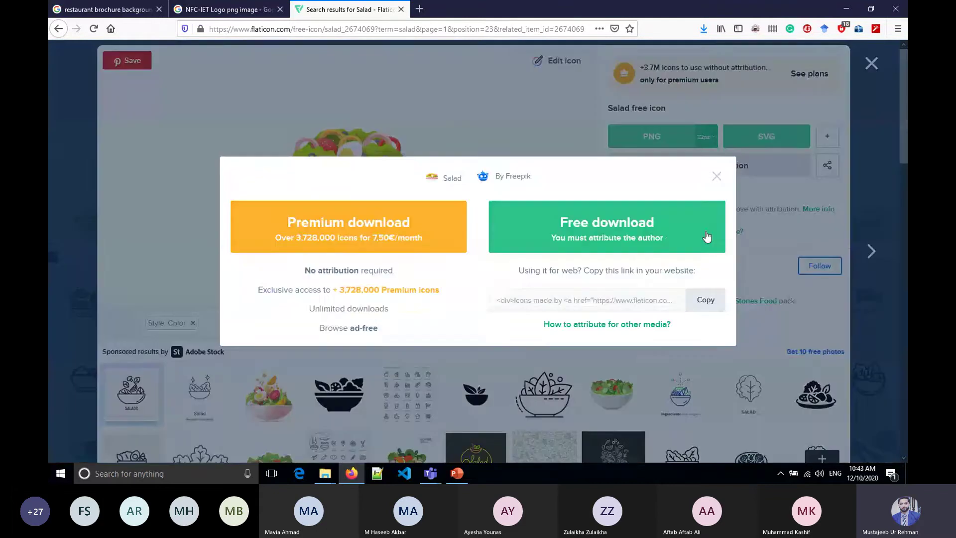
click(613, 228)
click(404, 289)
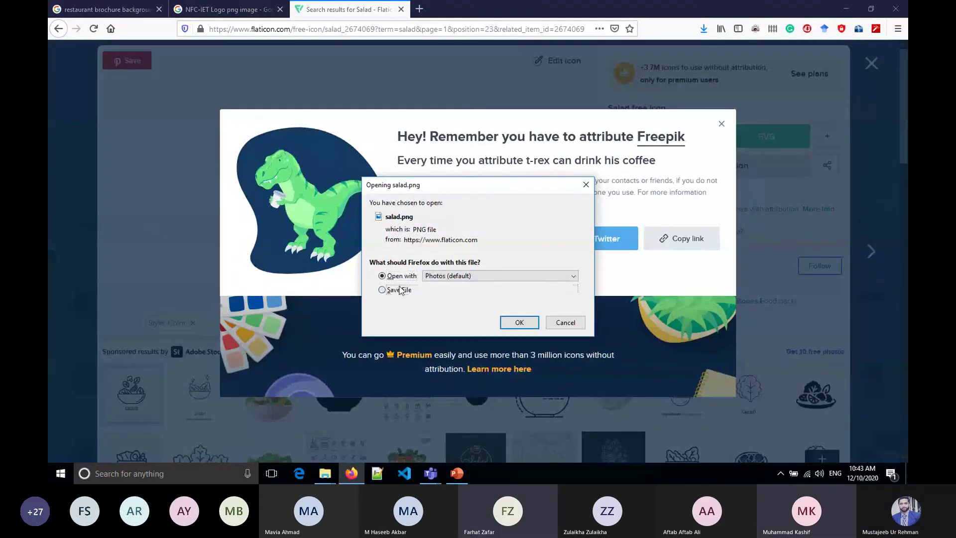
click(519, 322)
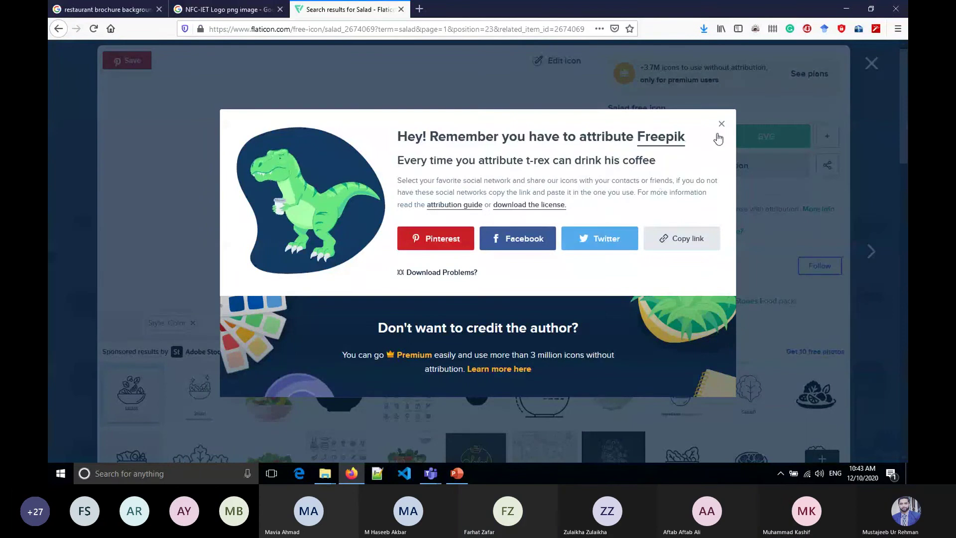
click(721, 124)
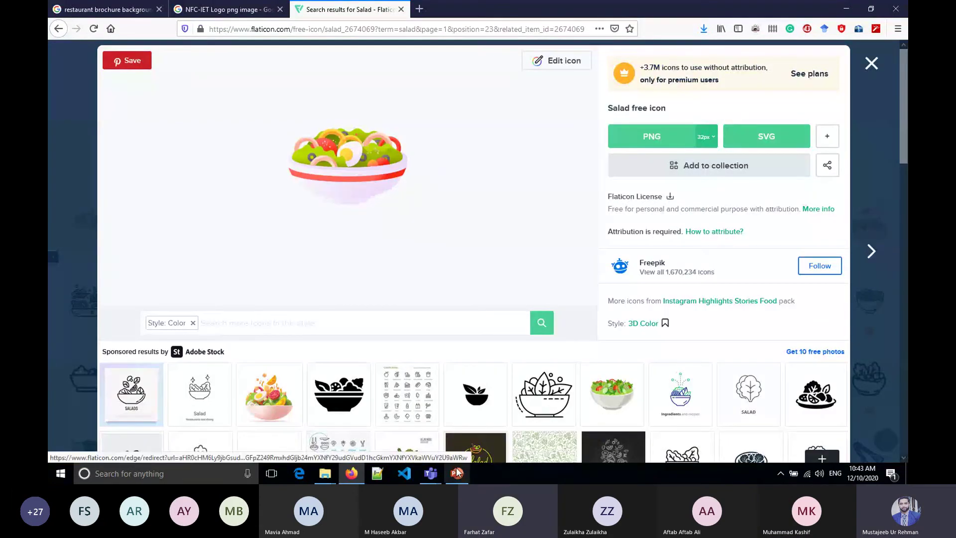
Switch to the Downloads folder in File Explorer and select the salad, pizza and cold-water image files together
mouse_move(331, 473)
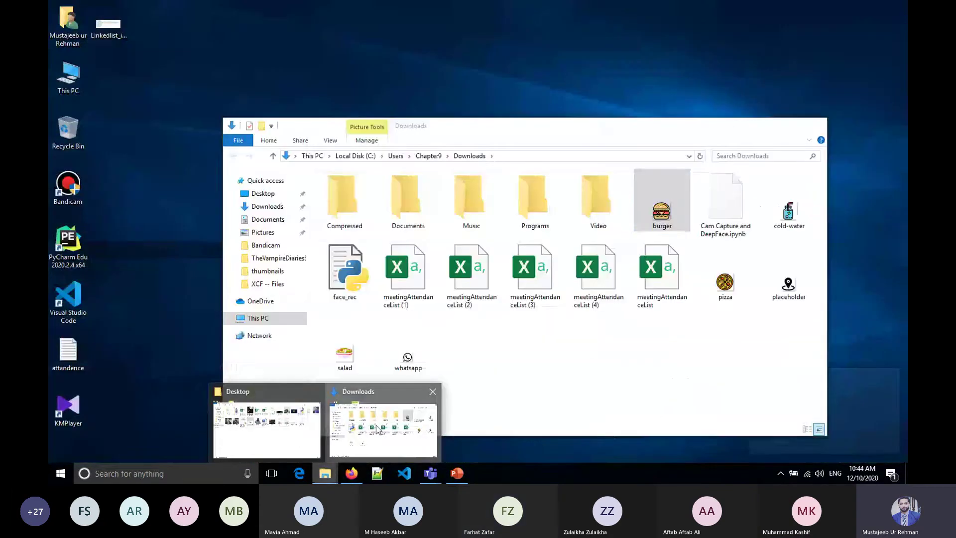
click(377, 428)
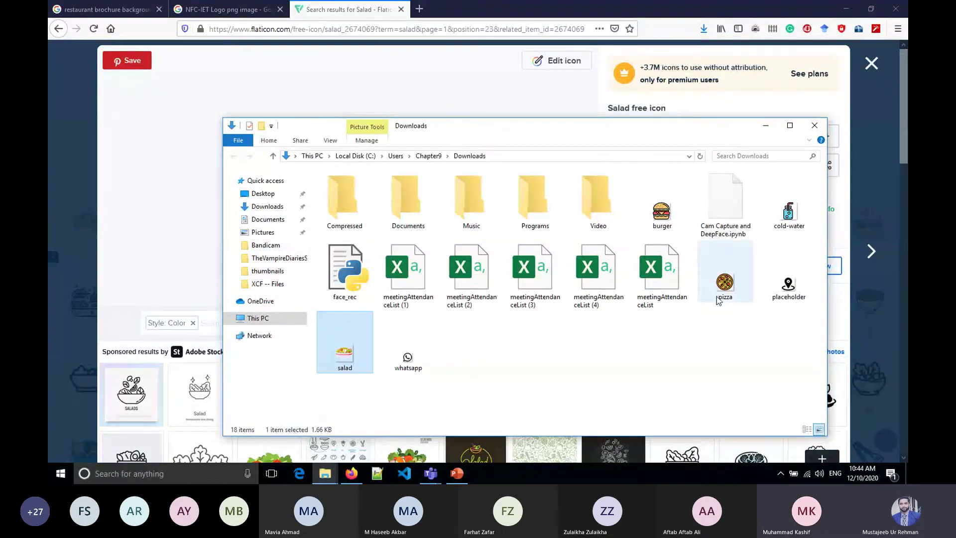
ctrl+click(725, 279)
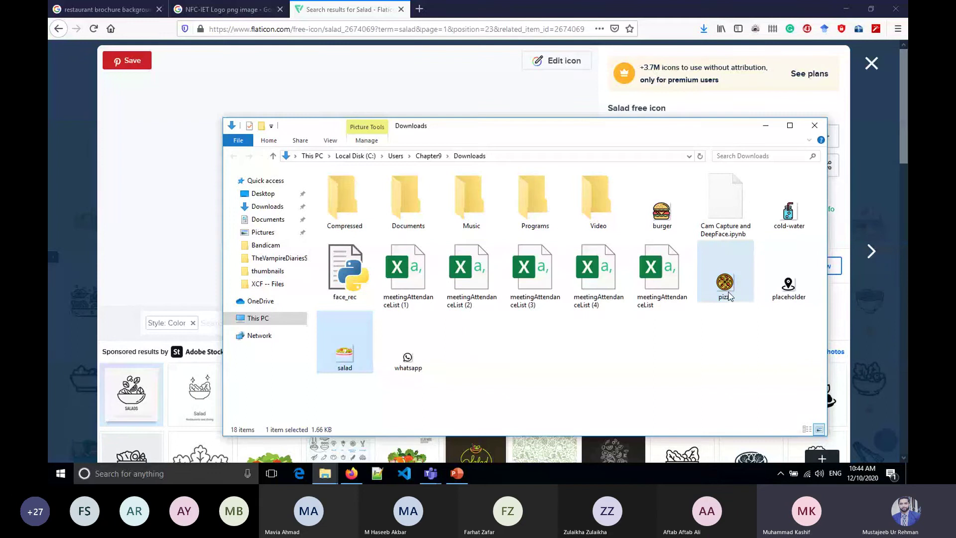
ctrl+click(794, 216)
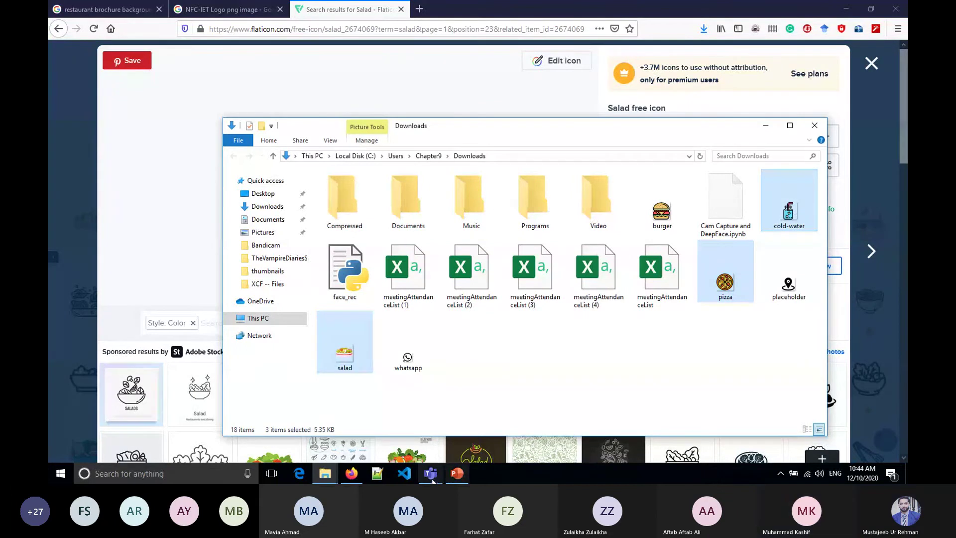
Switch to PowerPoint and paste the copied salad, pizza and cold-water images onto the restaurant flyer slide
click(456, 473)
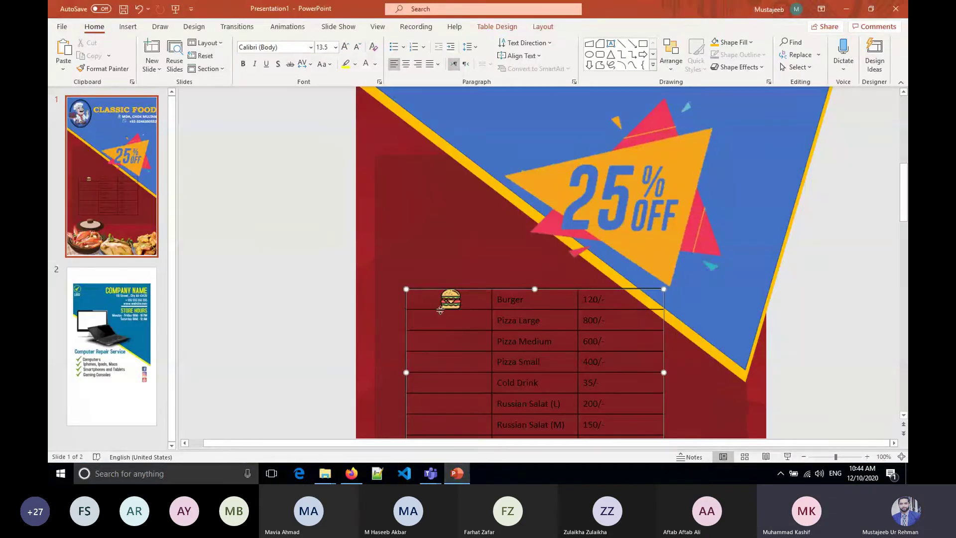
click(274, 281)
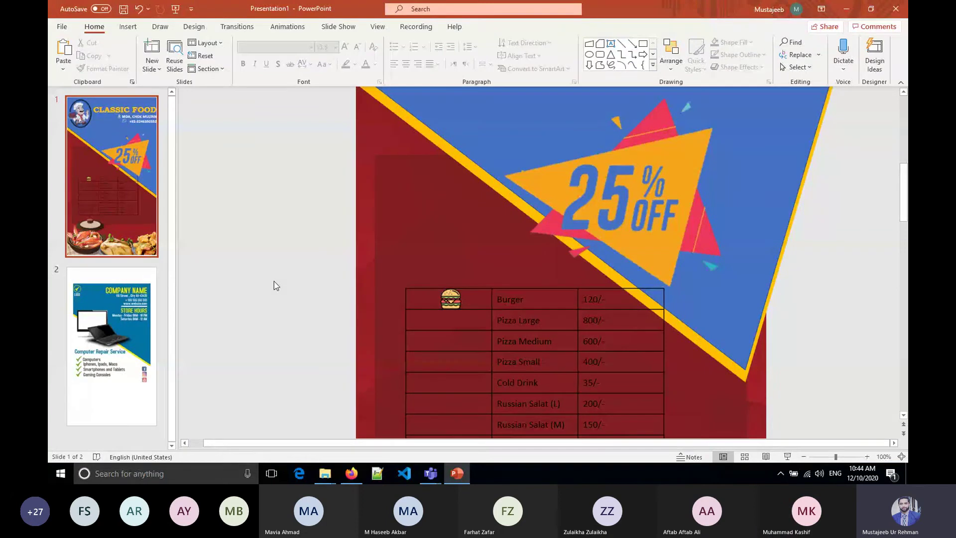
scroll(274, 281, down, 1)
scroll(274, 281, down, 3)
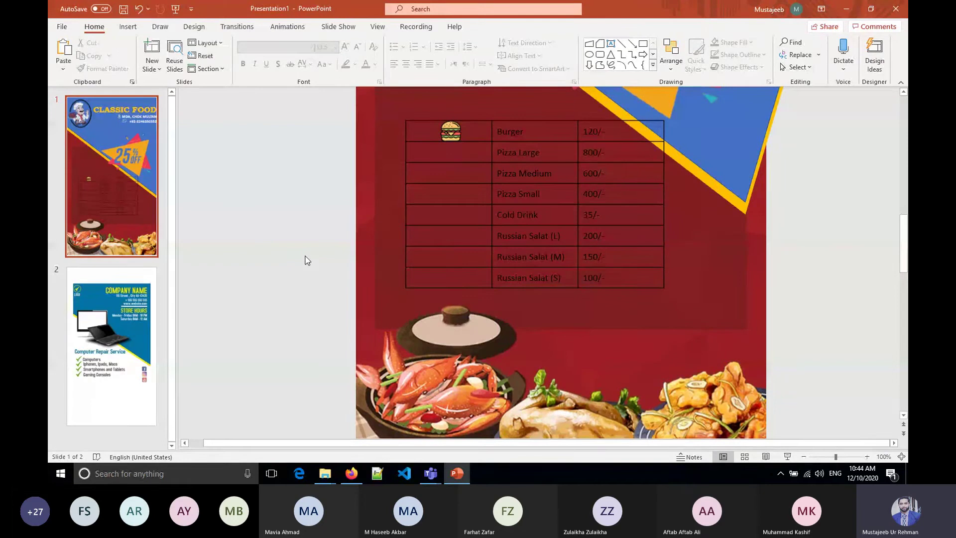
key(ctrl+v)
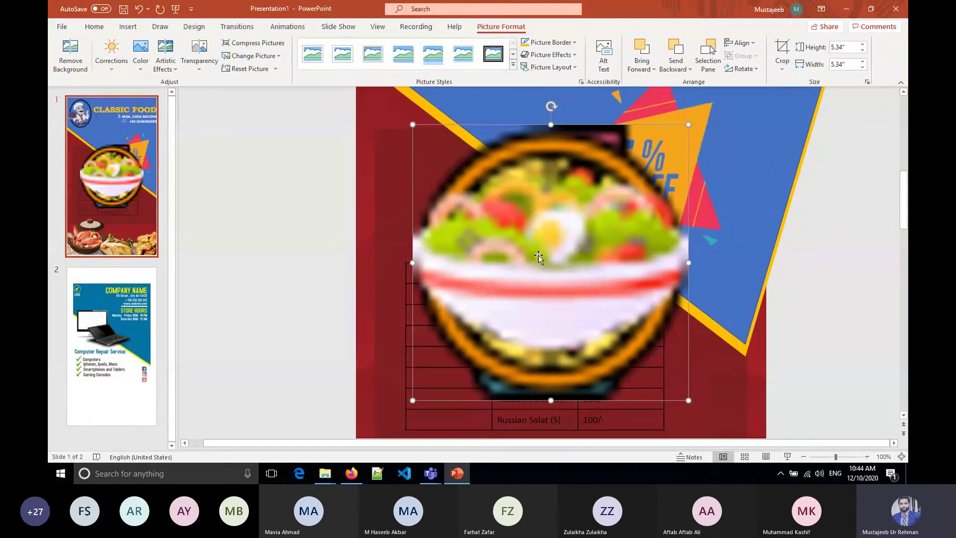
Shrink the pasted salad picture to about 0.63" square, scale the pizza and cold-drink pictures to similar icon size, and put the drink in the table's first column
click(279, 239)
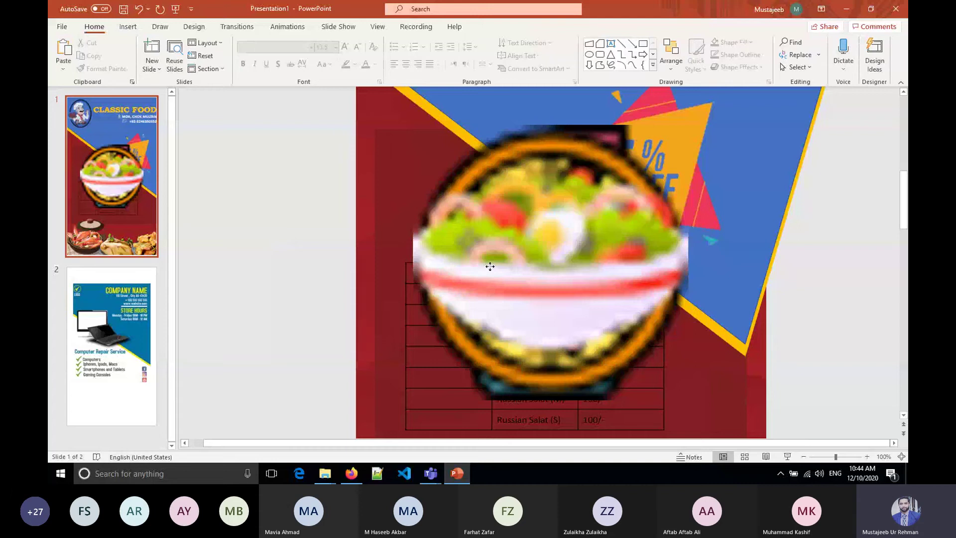
click(488, 267)
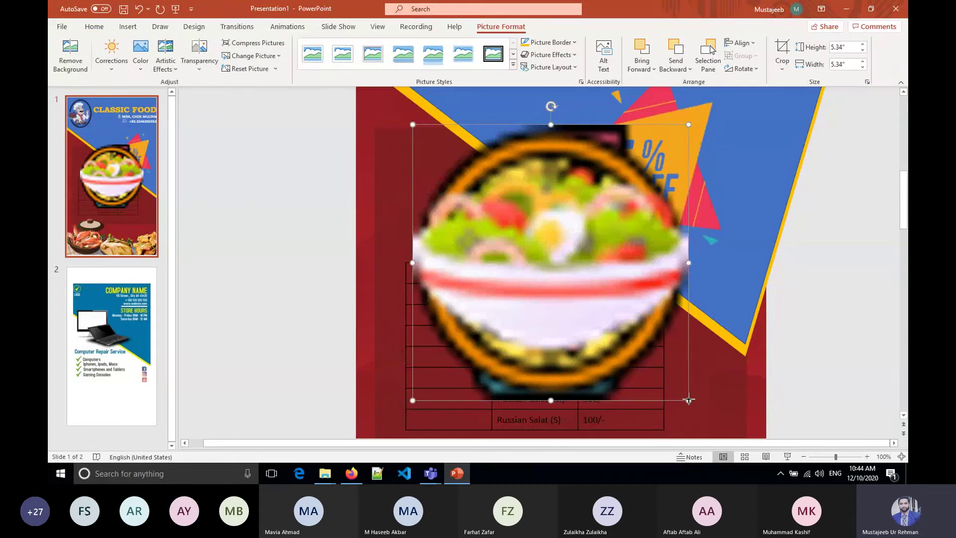
drag(688, 400, 446, 158)
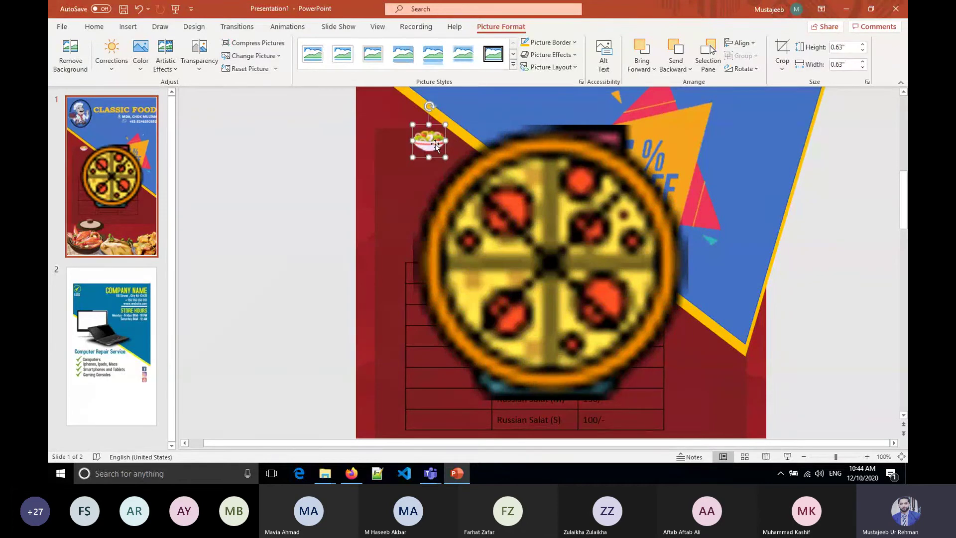
click(547, 269)
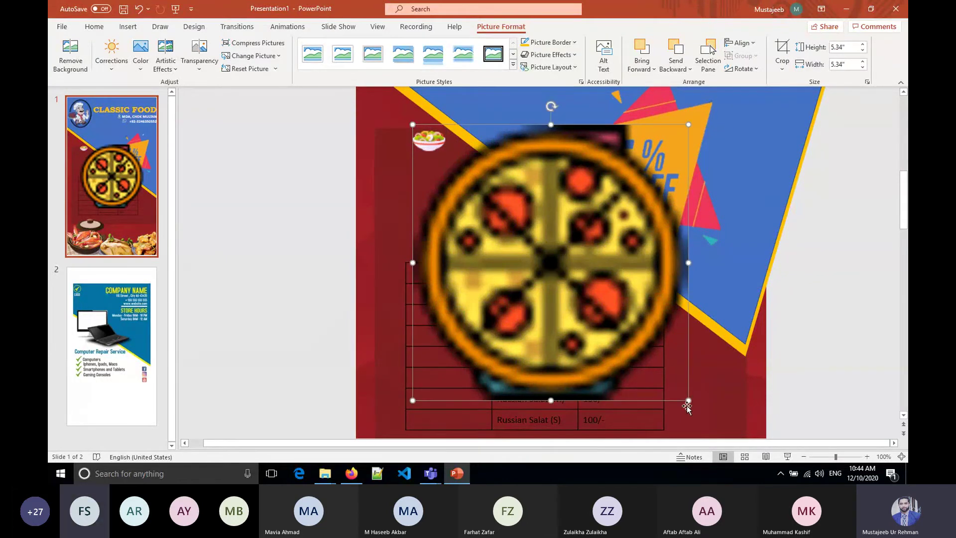
drag(688, 400, 444, 154)
click(560, 258)
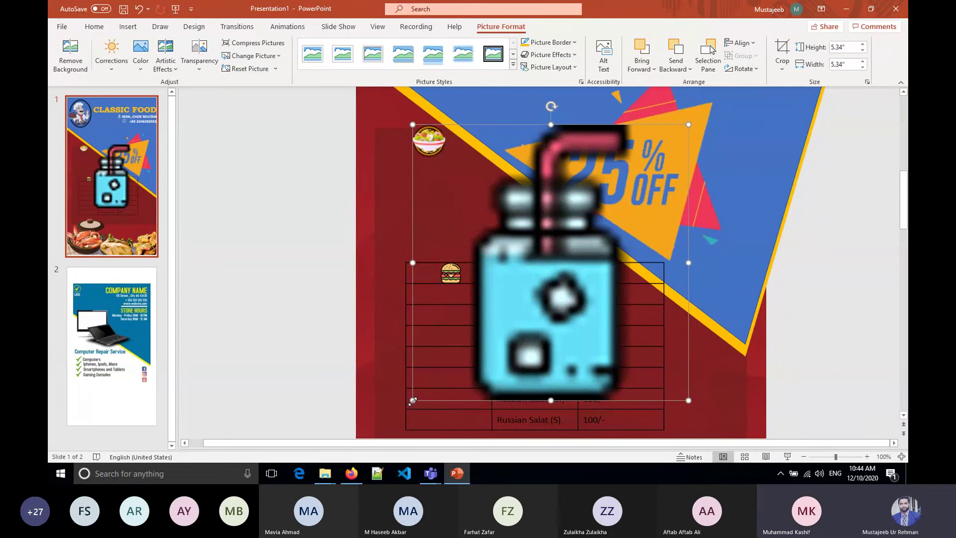
drag(413, 401, 451, 381)
Move the salad icon off the pizza icon into the menu table's first column, just below the burger icon
click(429, 141)
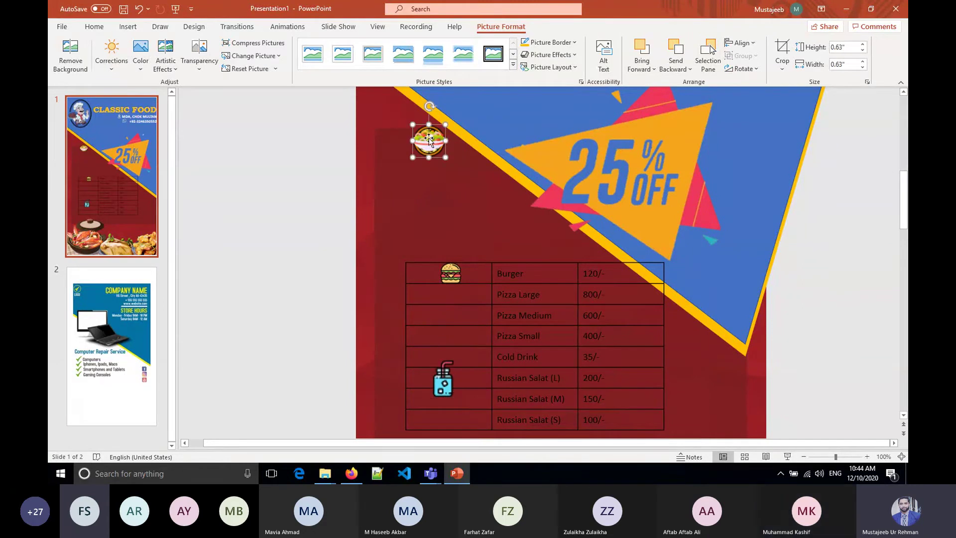
drag(429, 137, 435, 288)
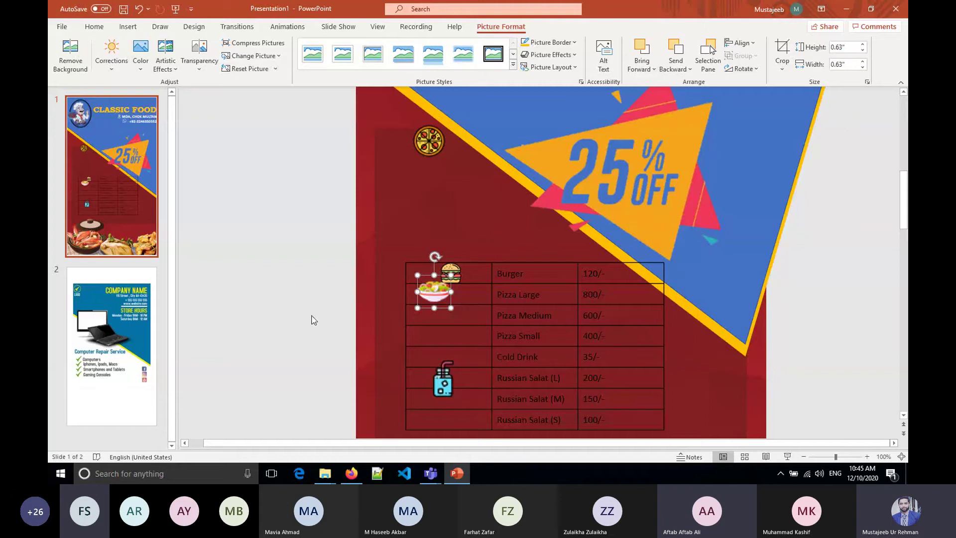
scroll(312, 321, down, 3)
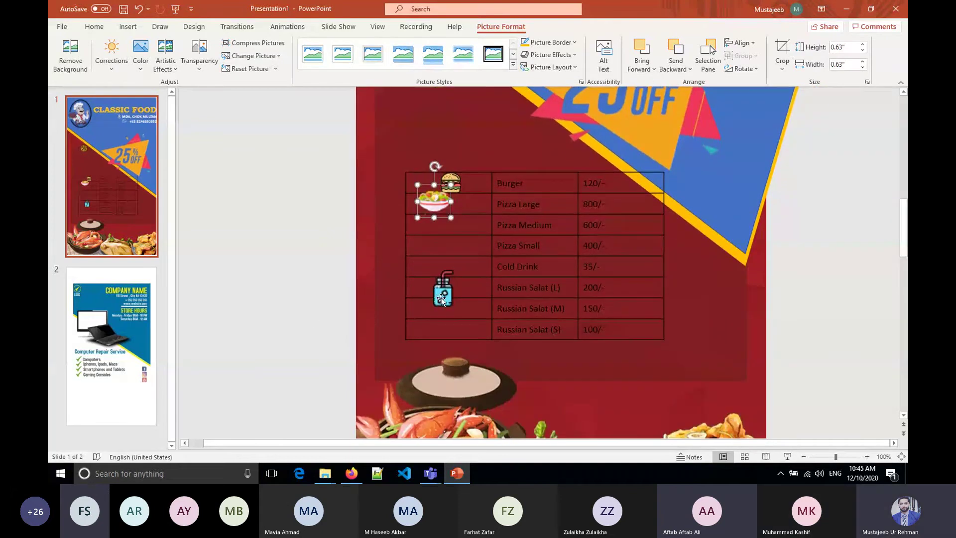